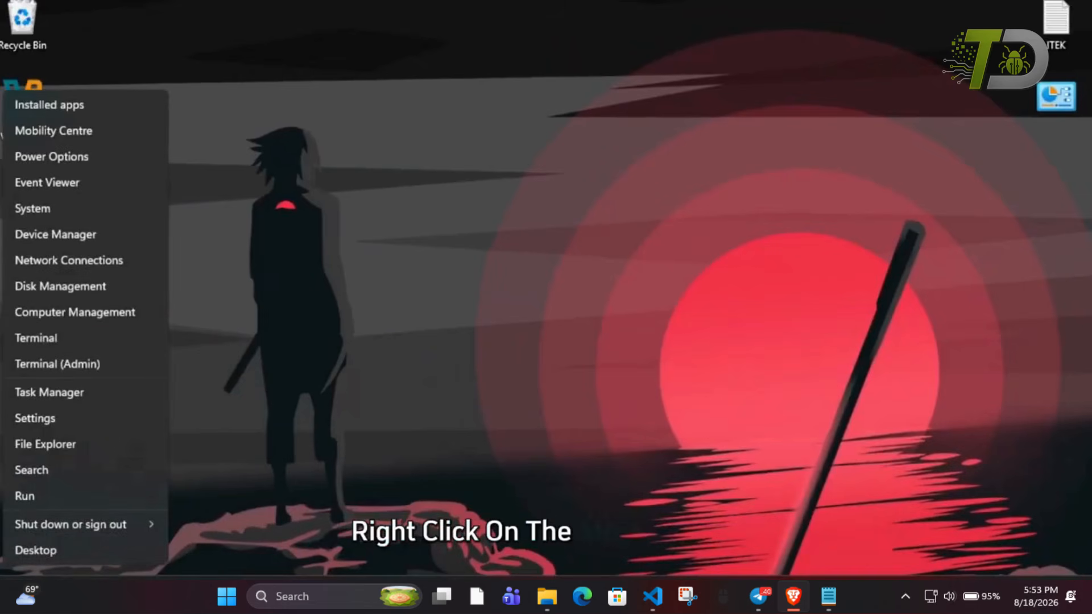
Open the advanced temporary files options from the Storage cleanup recommendations in the System settings
click(61, 421)
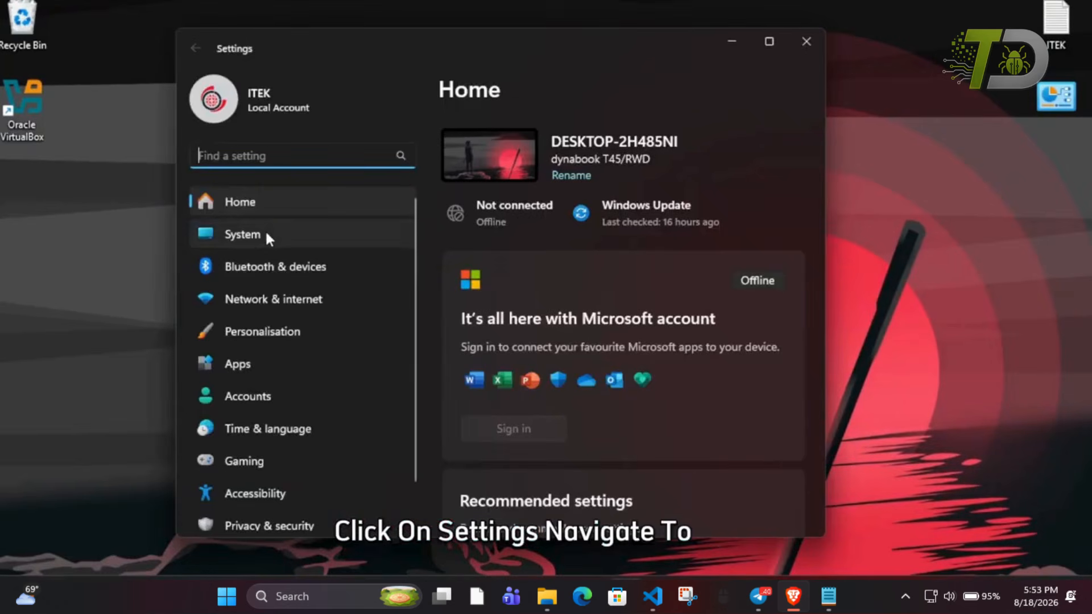
click(265, 233)
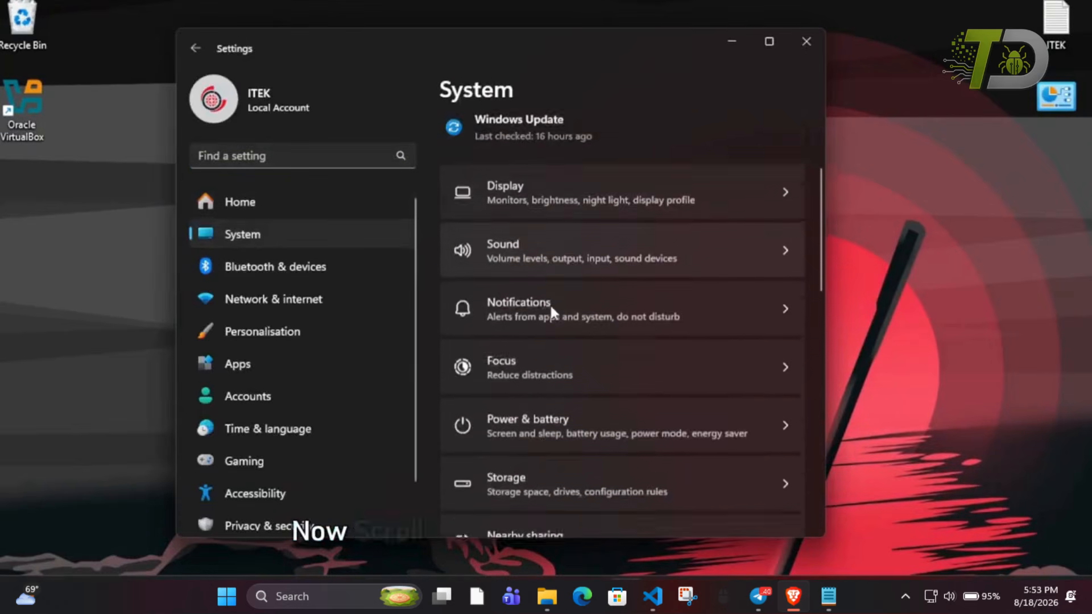
scroll(549, 303, down, 2)
click(528, 369)
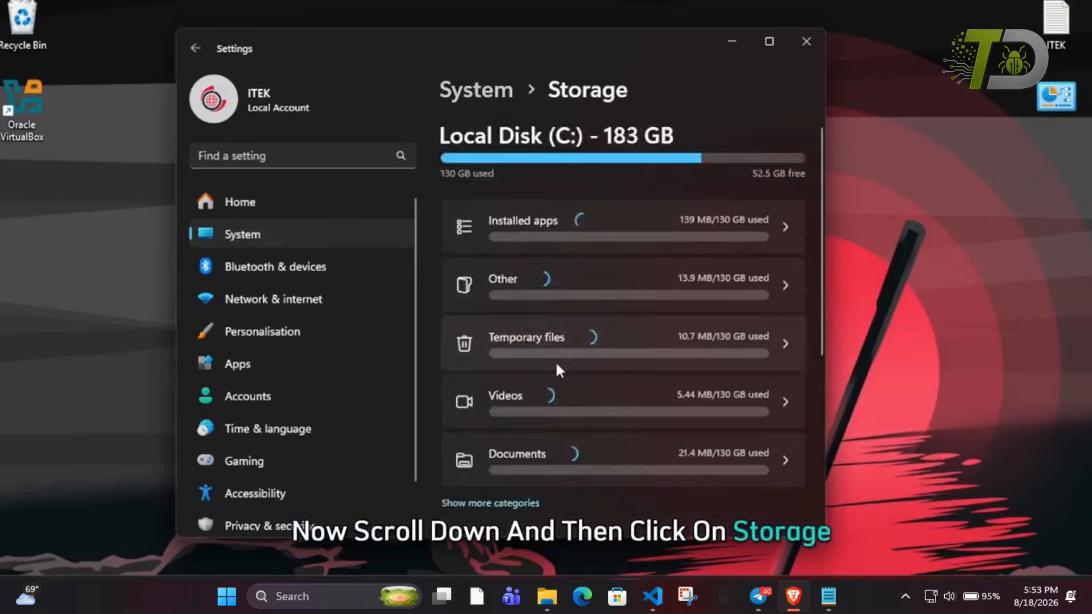
scroll(563, 361, down, 5)
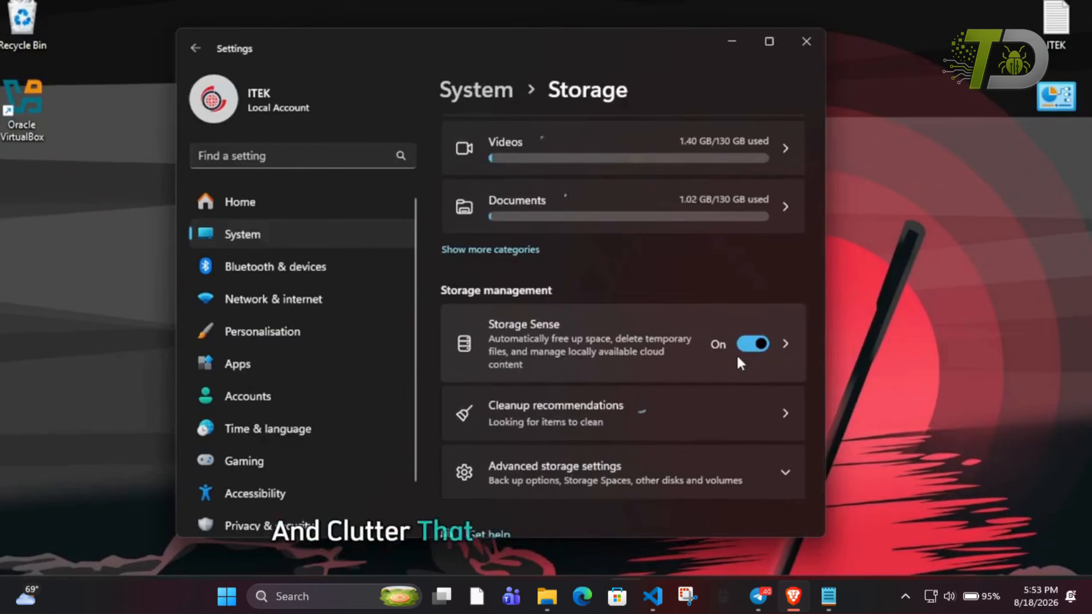
click(602, 404)
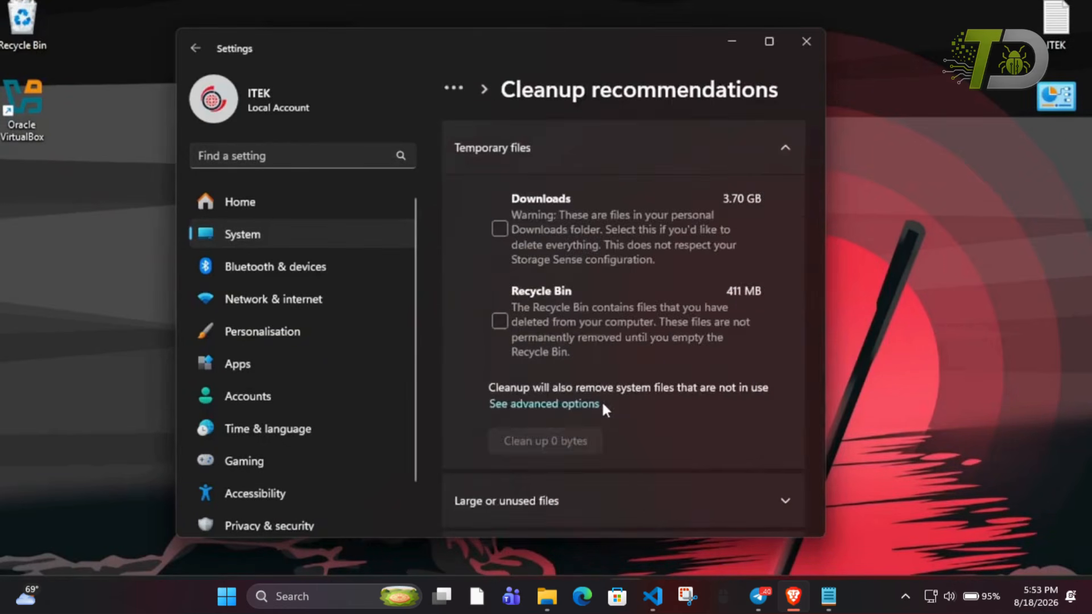
click(560, 405)
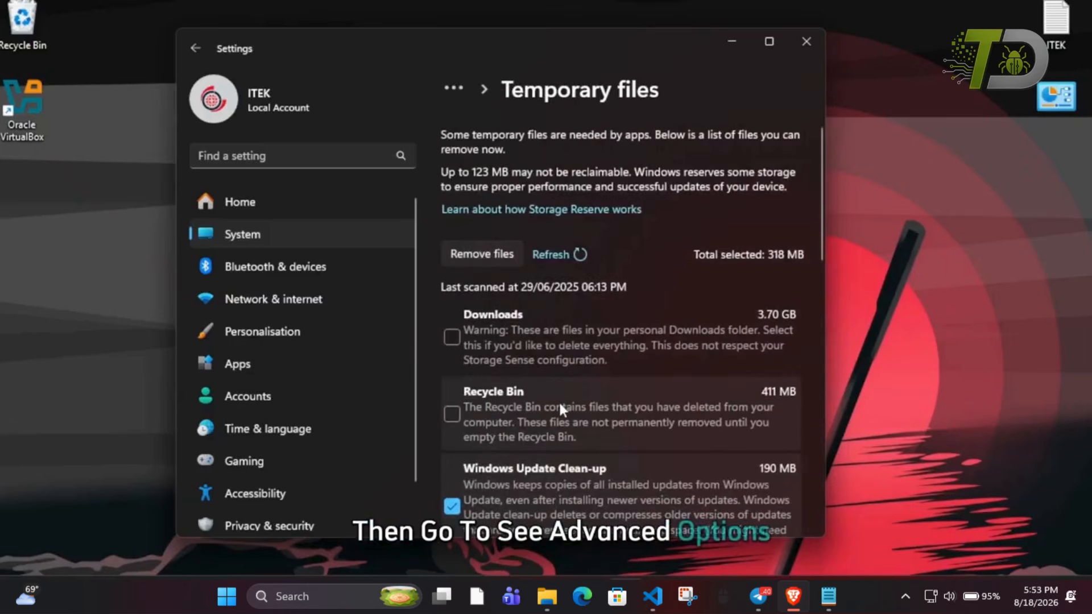
Add the Recycle Bin to the temporary files selected for cleanup, leave Downloads unselected, and remove the selected files
click(452, 413)
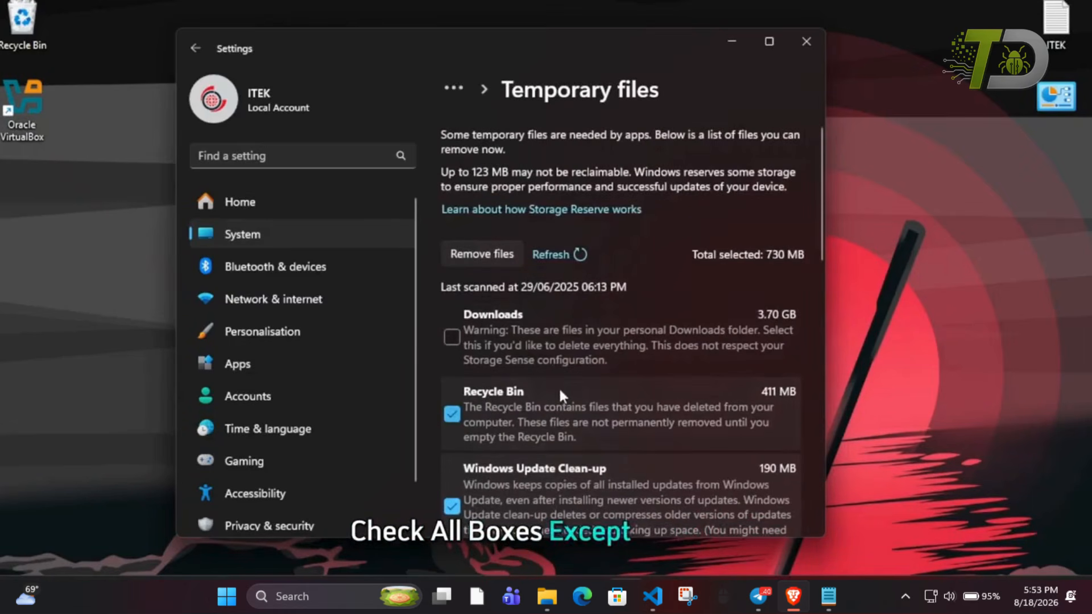
scroll(558, 387, down, 4)
scroll(558, 387, up, 4)
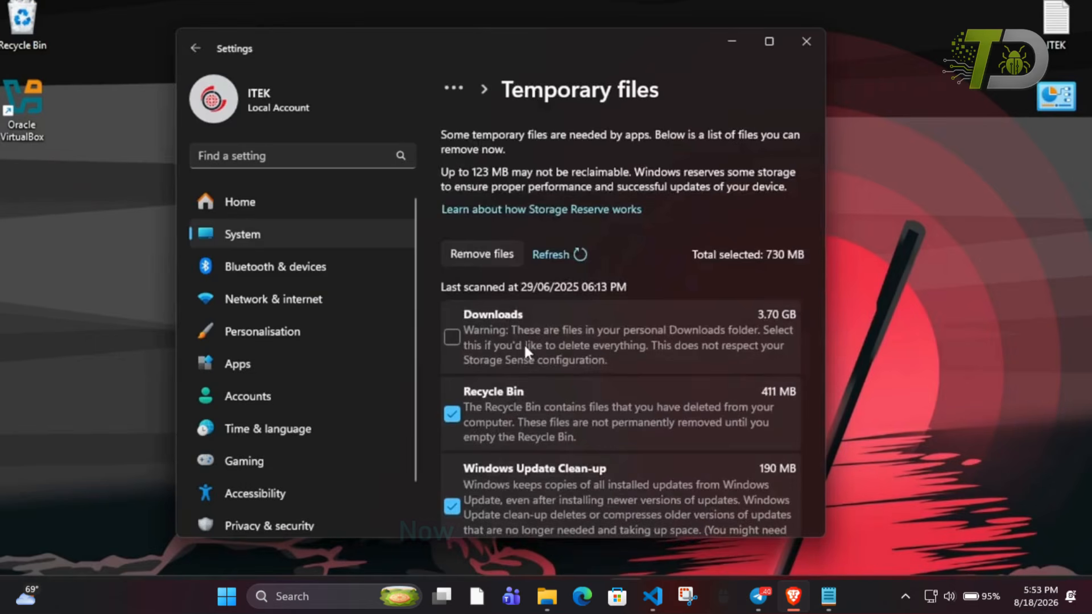
click(482, 255)
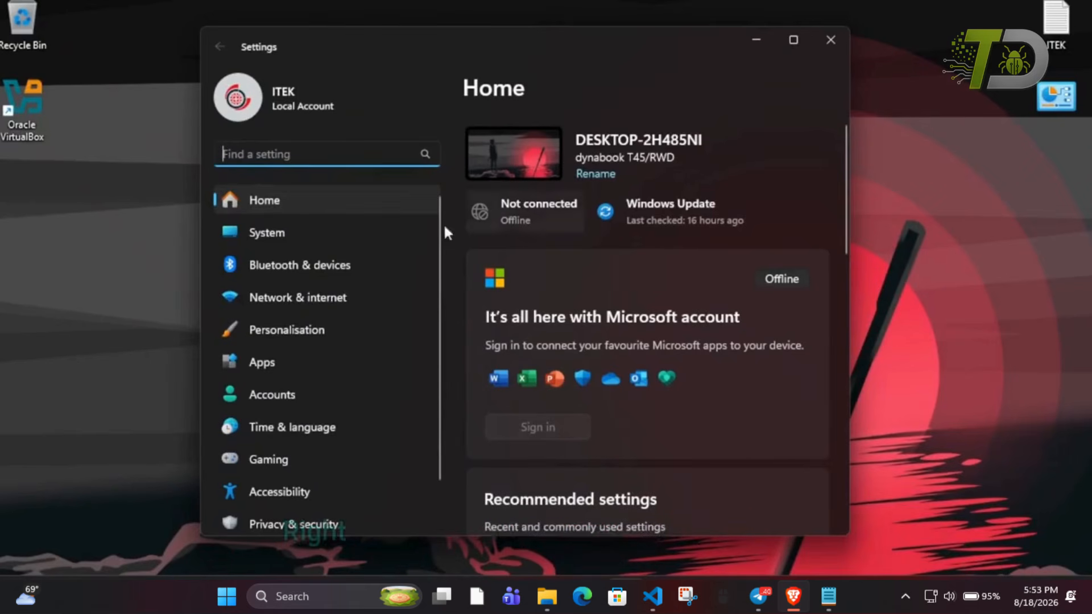
Open the Privacy & security settings and review the General permissions and the online speech recognition option
key(super+x)
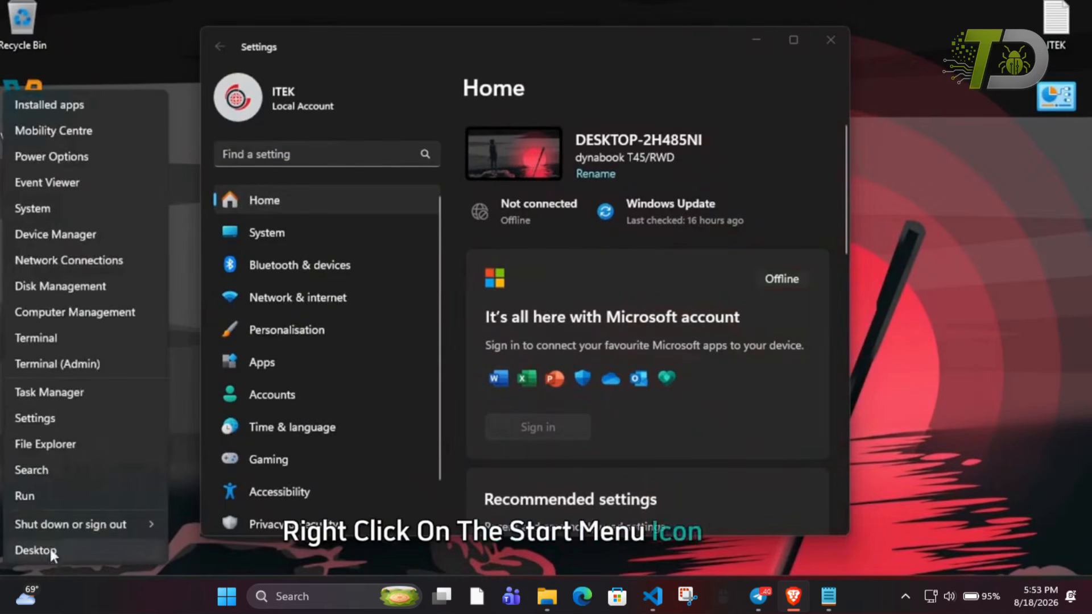
click(33, 420)
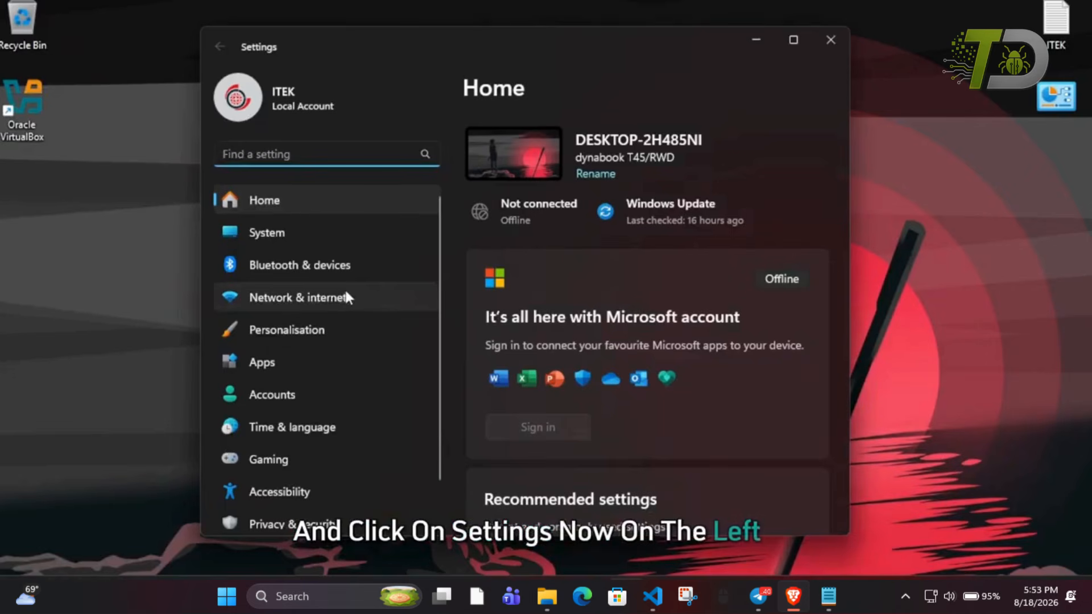
scroll(344, 287, down, 2)
click(302, 482)
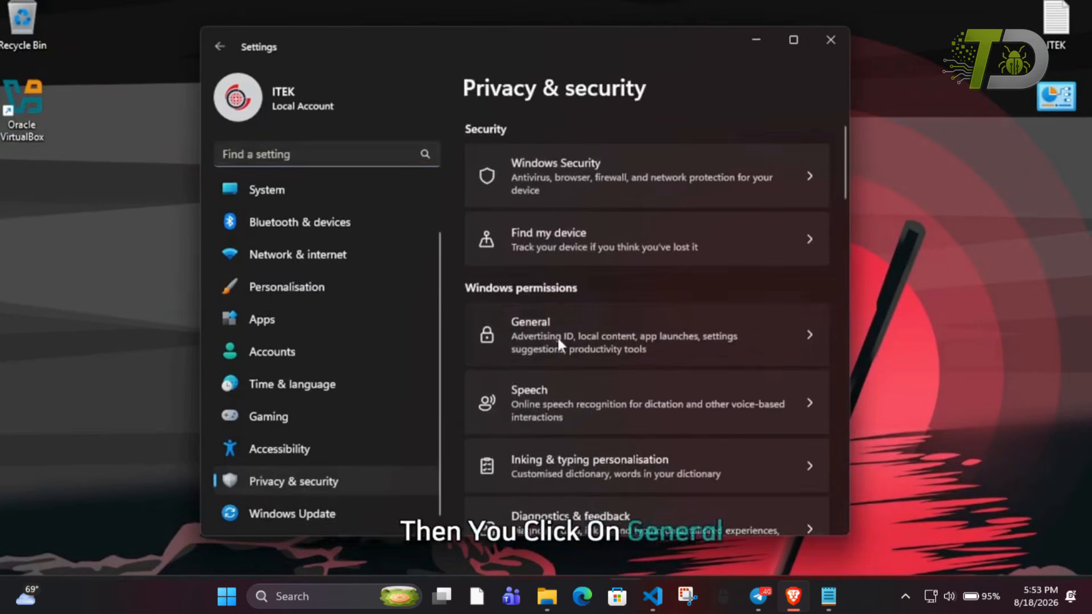
click(557, 336)
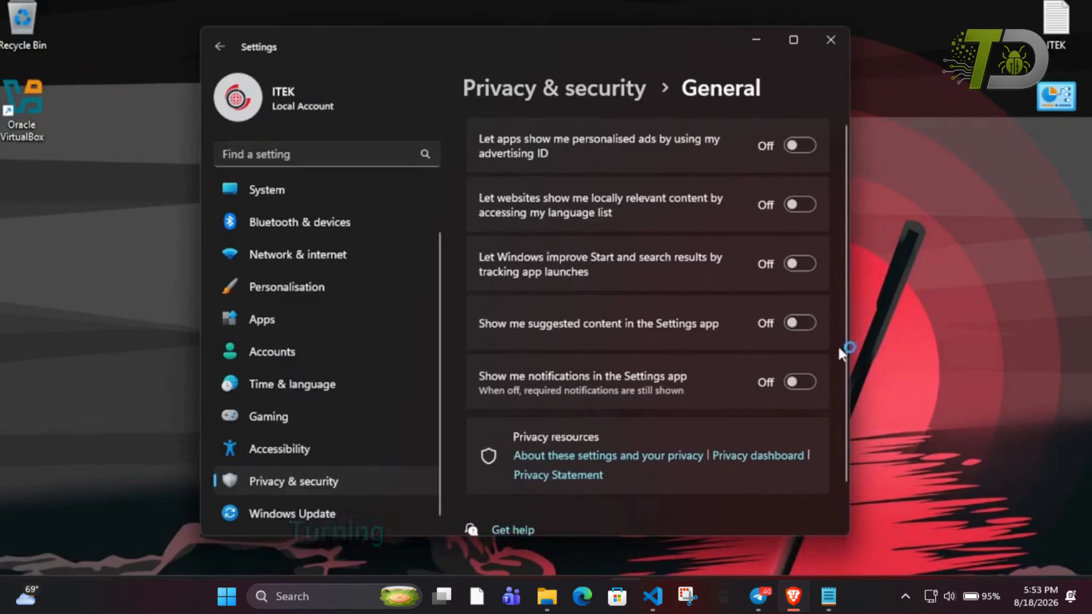
click(221, 45)
click(578, 402)
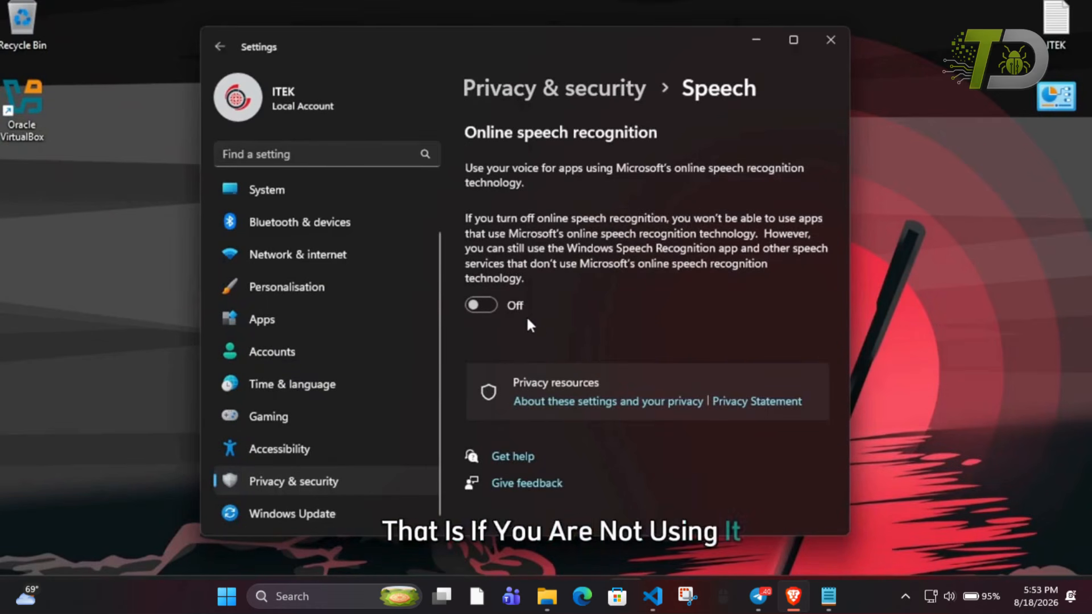
Turn off the customised inking and typing dictionary in the Inking & typing personalisation settings
click(216, 43)
scroll(565, 323, down, 3)
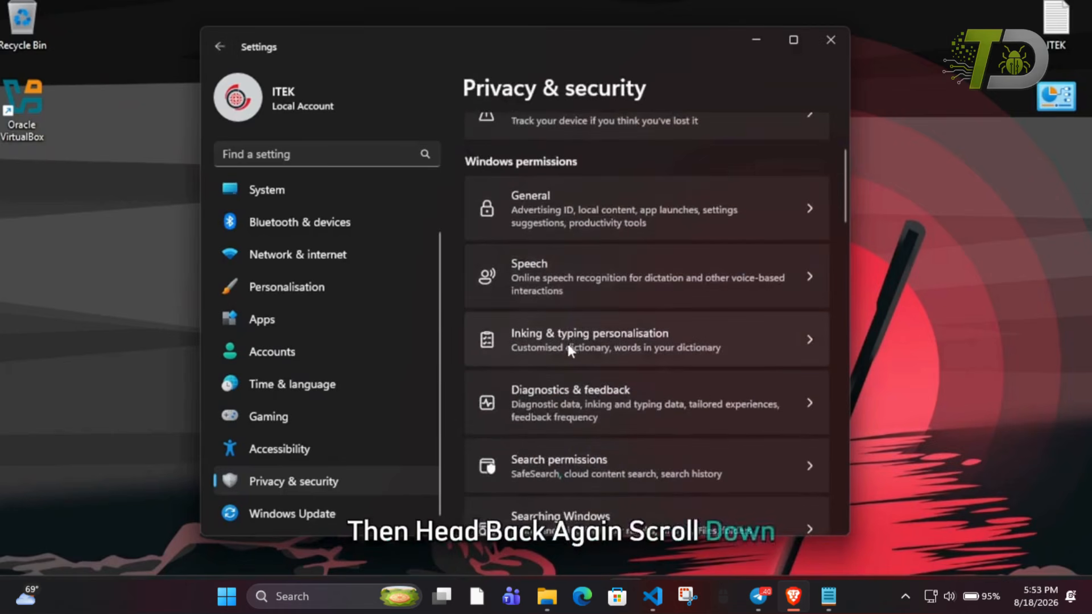
click(566, 341)
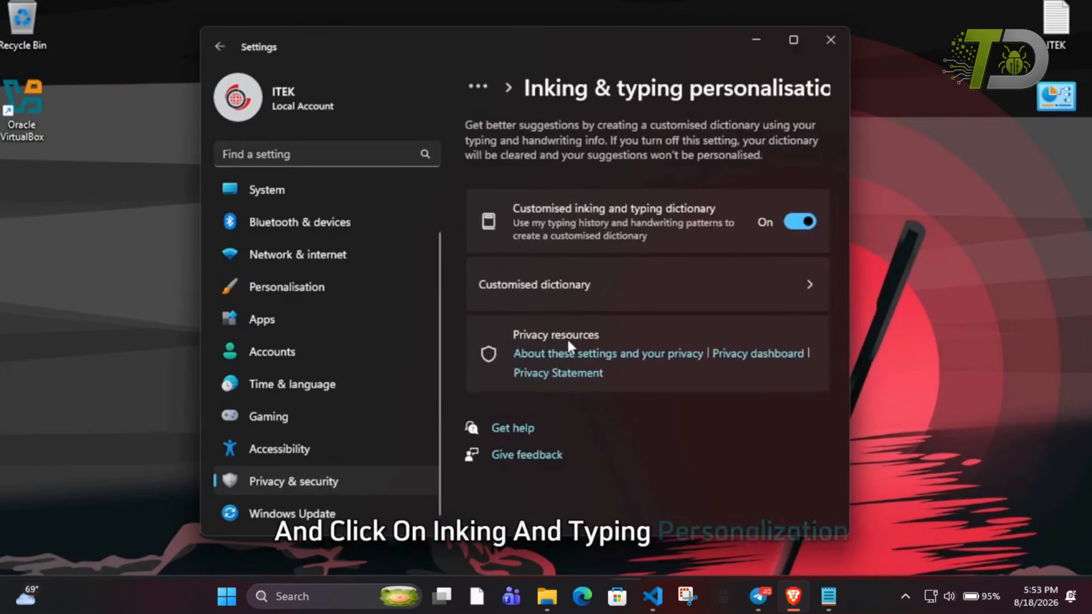
click(792, 226)
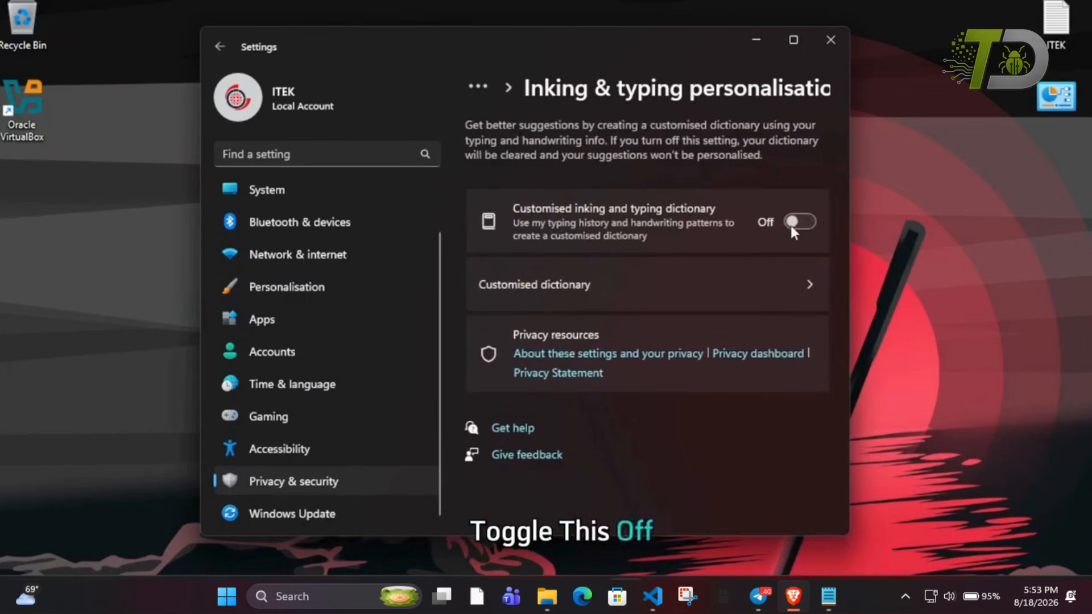
Review the diagnostic data options on the Diagnostics & feedback page of Privacy & security
click(216, 43)
scroll(614, 341, down, 2)
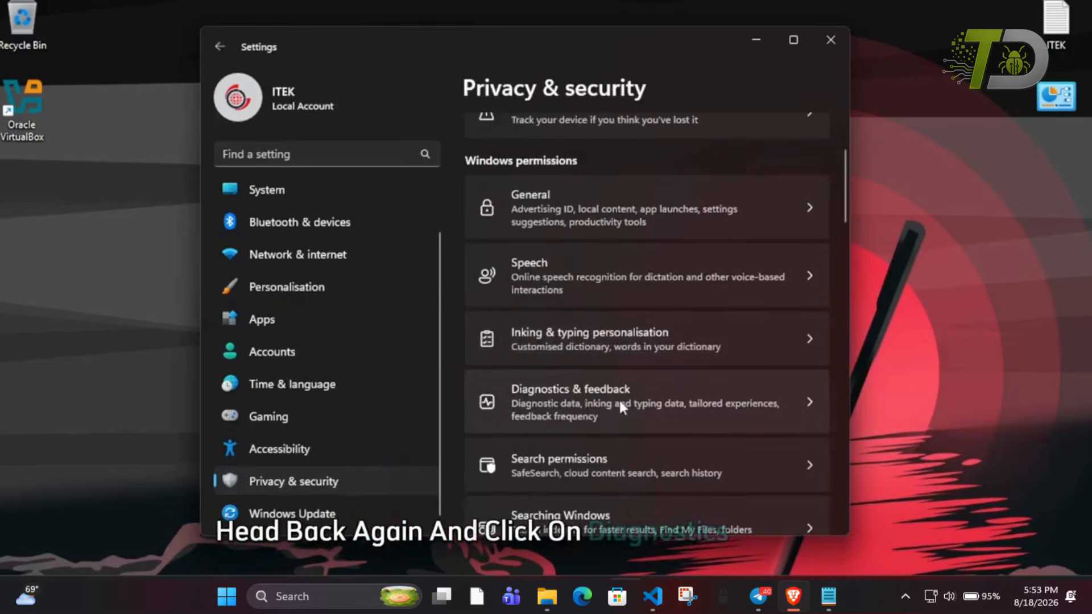
click(617, 398)
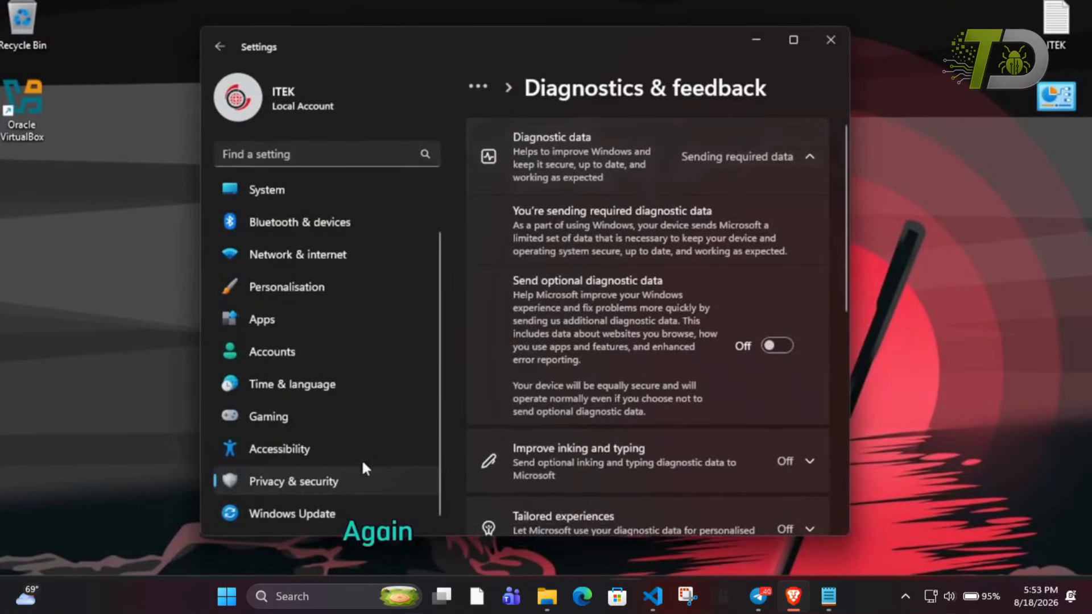
Check the Location services setting among the Privacy & security app permissions
click(333, 484)
scroll(565, 388, down, 8)
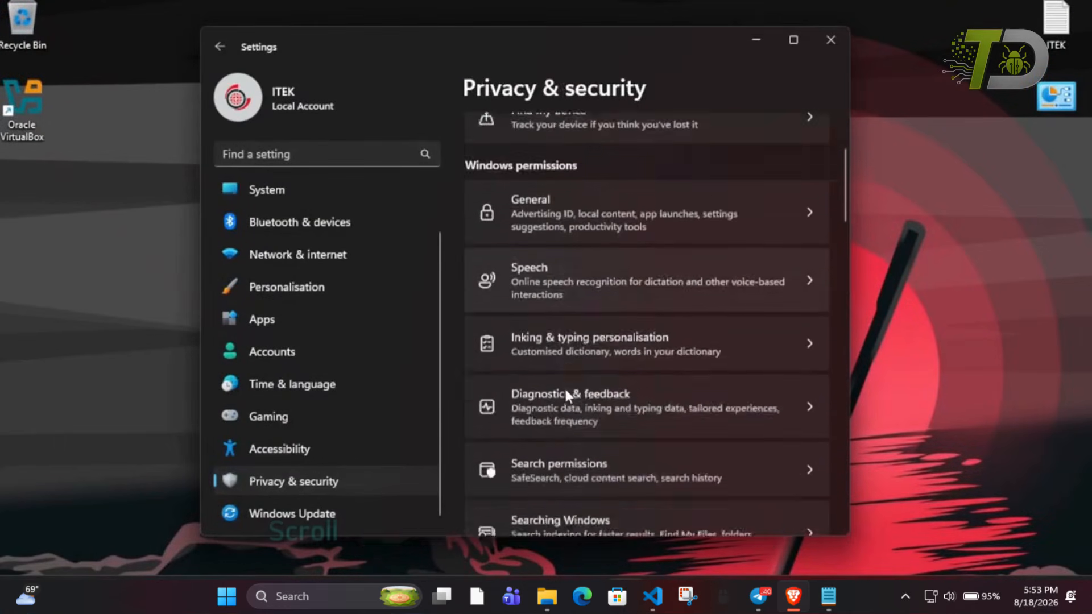
scroll(534, 327, down, 1)
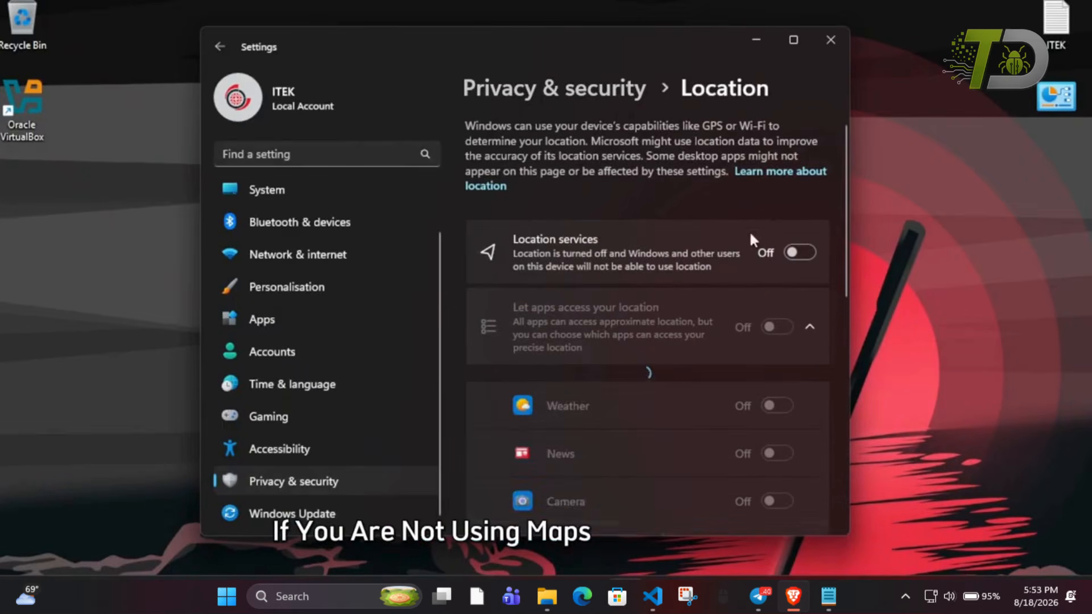
scroll(749, 263, down, 1)
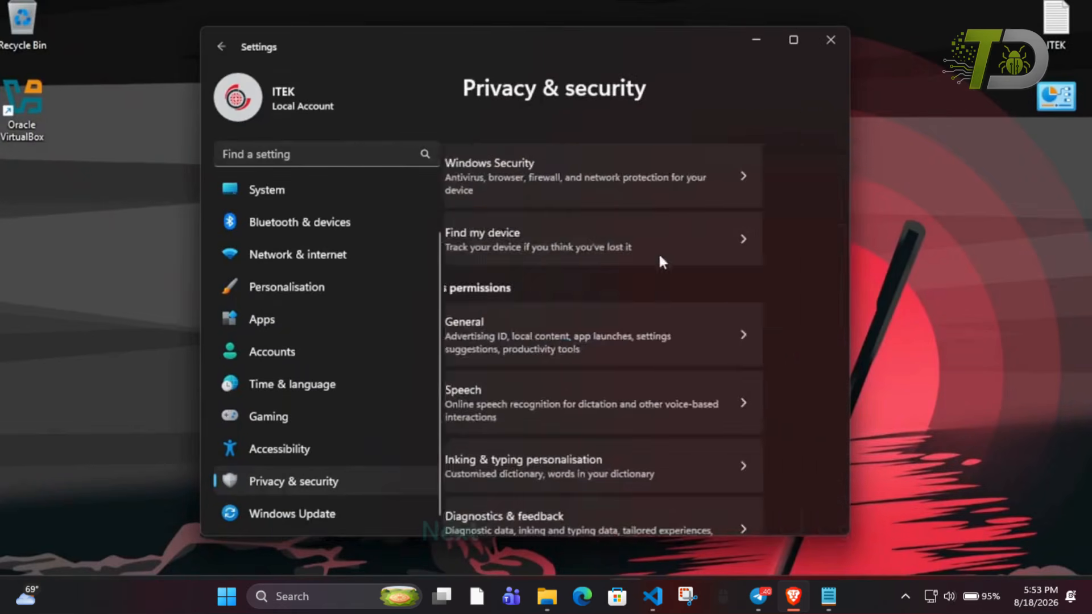
Look through the remaining app permissions in Privacy & security, such as microphone, notifications, contacts, calendar and phone calls
scroll(658, 251, down, 6)
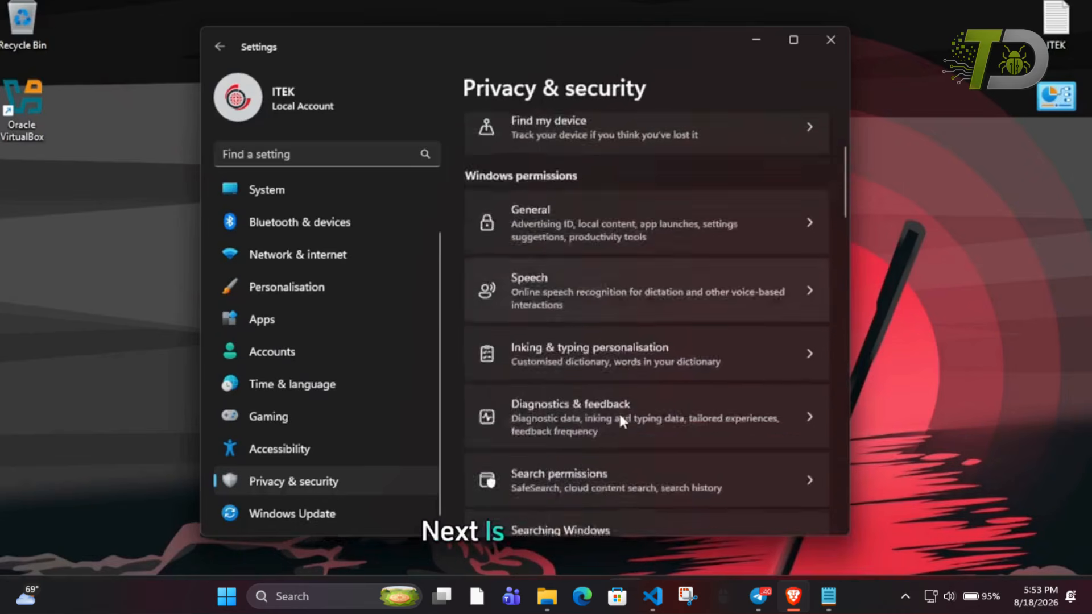
click(576, 378)
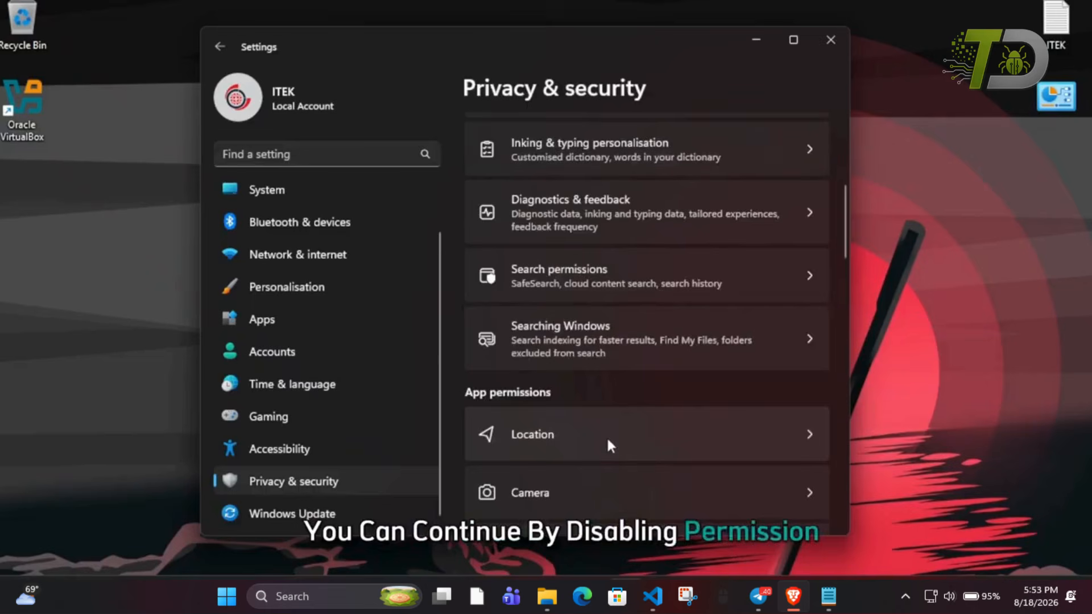
scroll(607, 440, down, 2)
scroll(608, 441, down, 2)
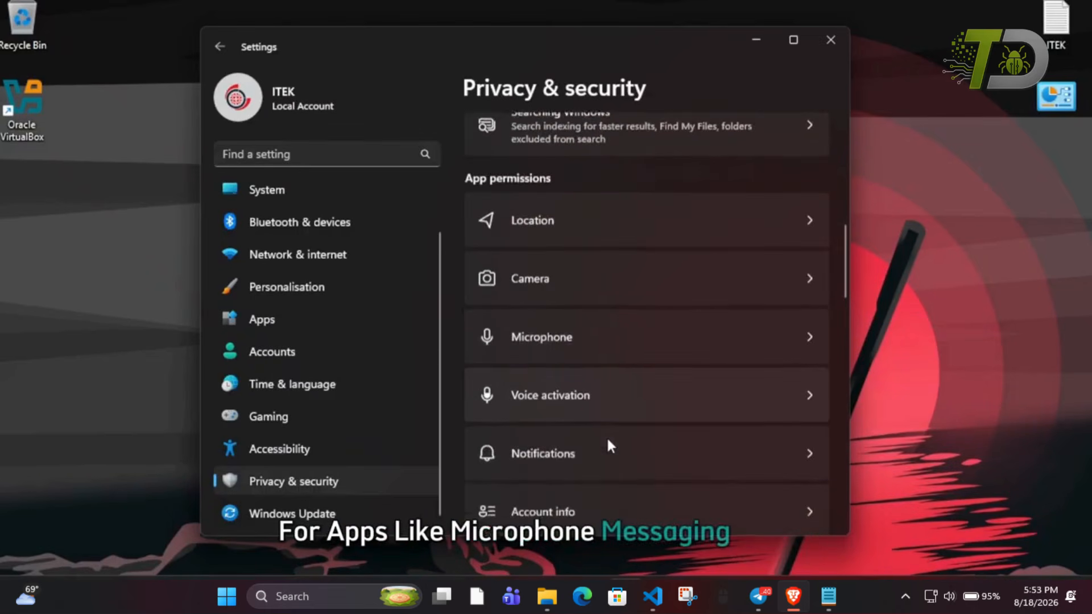
scroll(607, 440, down, 2)
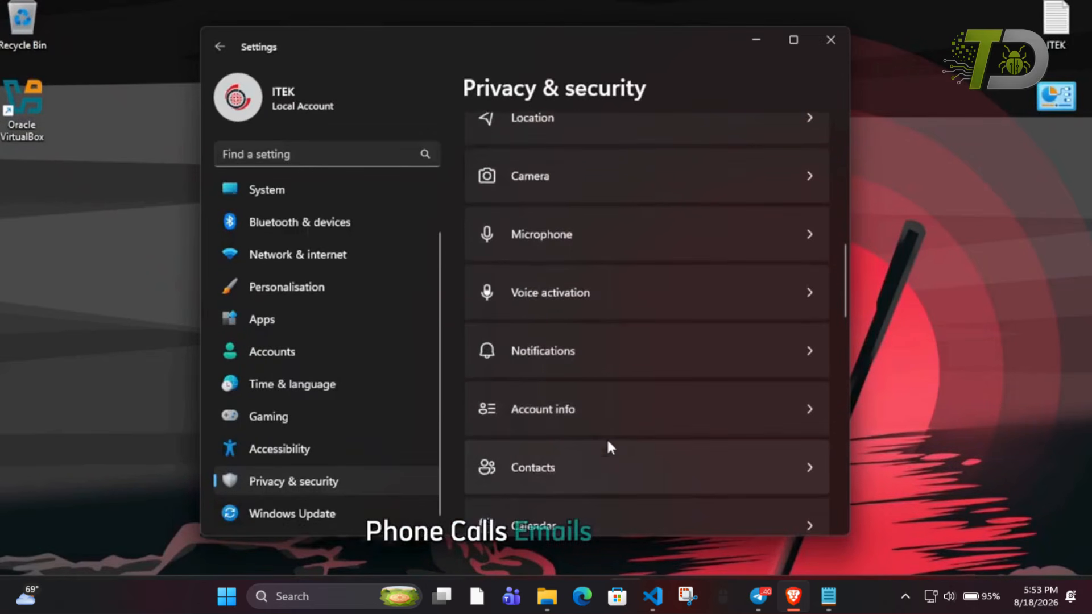
scroll(607, 443, down, 1)
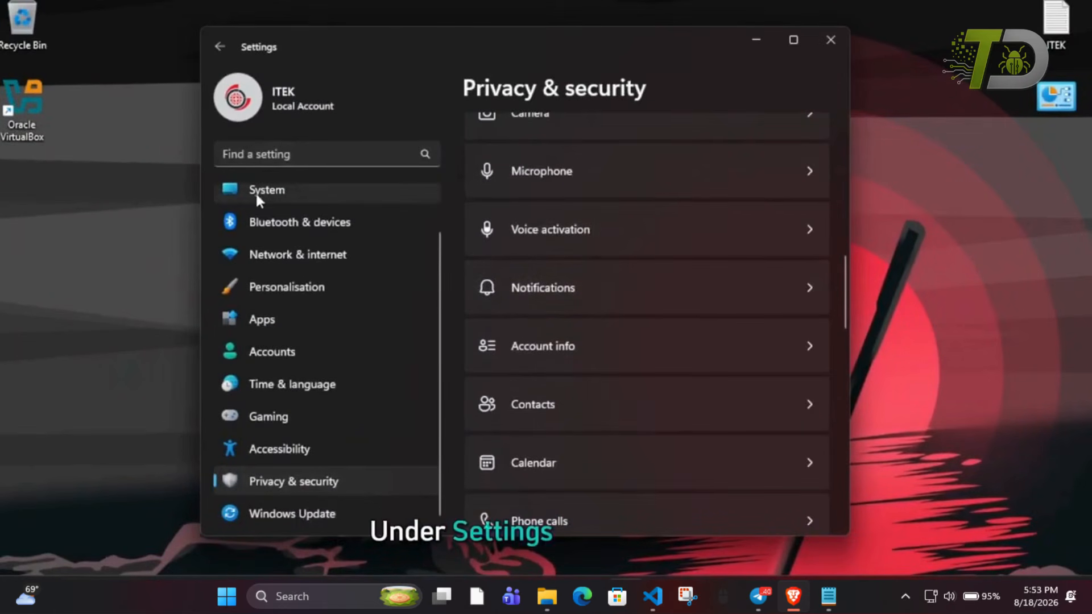
Expand the additional settings of the System notifications to review the Windows welcome, suggestion and tips options
click(299, 193)
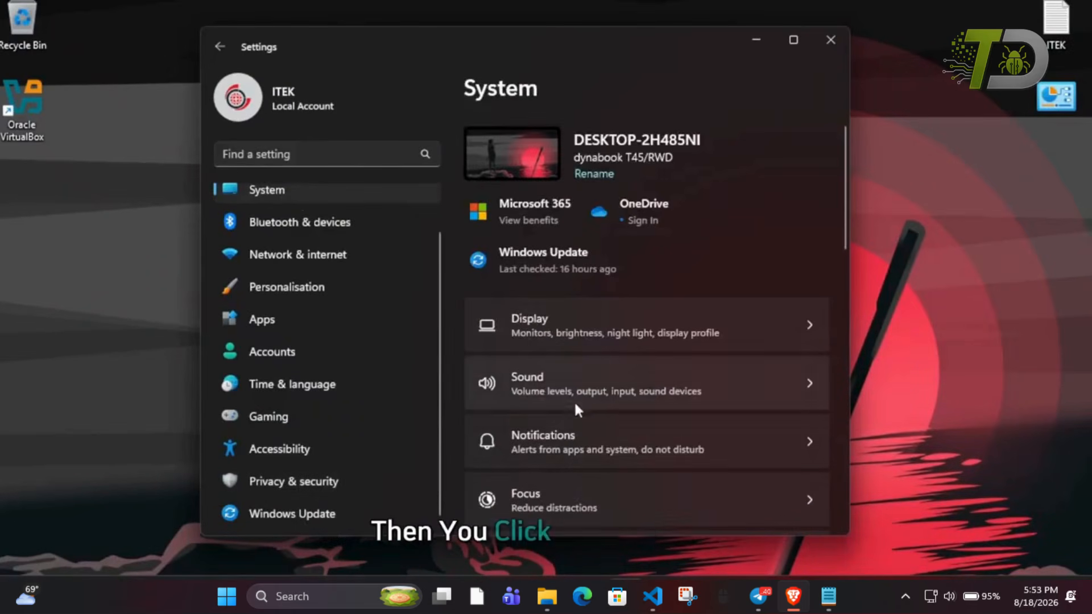
click(571, 432)
scroll(625, 424, down, 10)
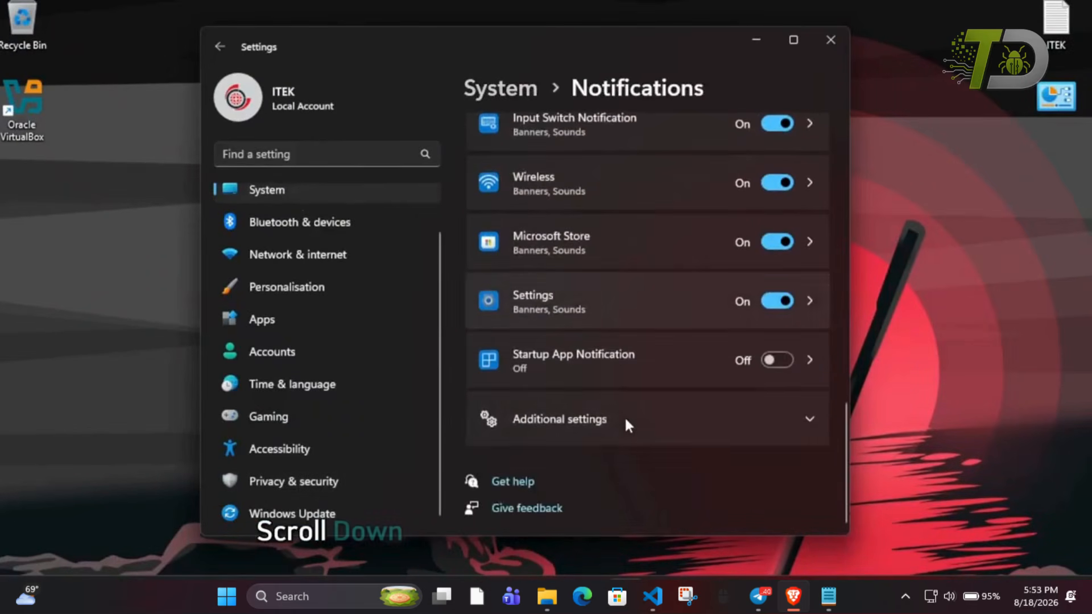
click(648, 427)
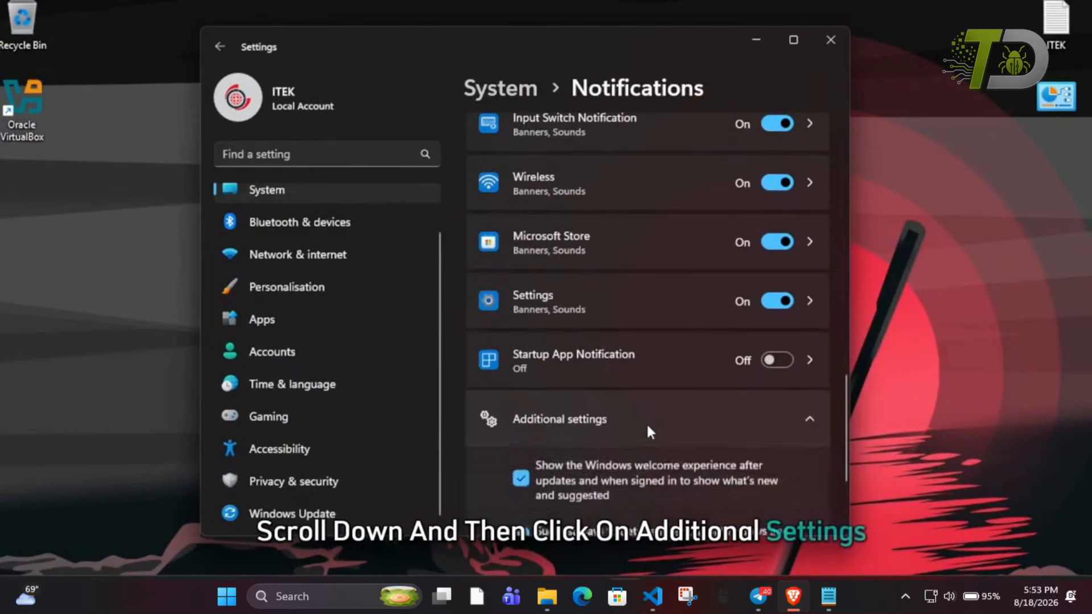
scroll(650, 432, down, 3)
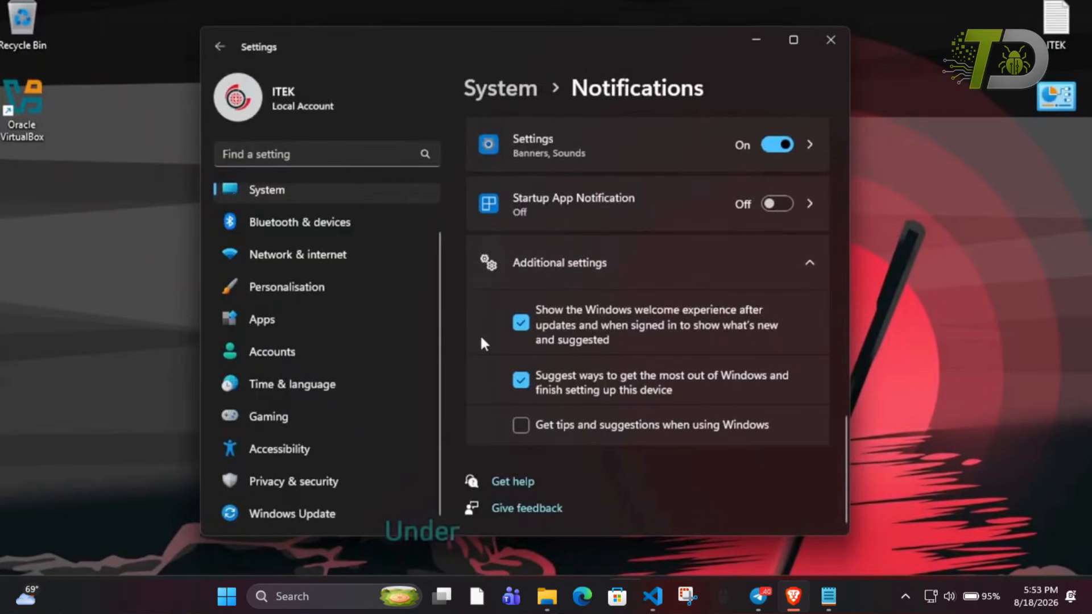
Look through the installed apps list and bring up the uninstall option for HandBrake 1.9.2
click(304, 325)
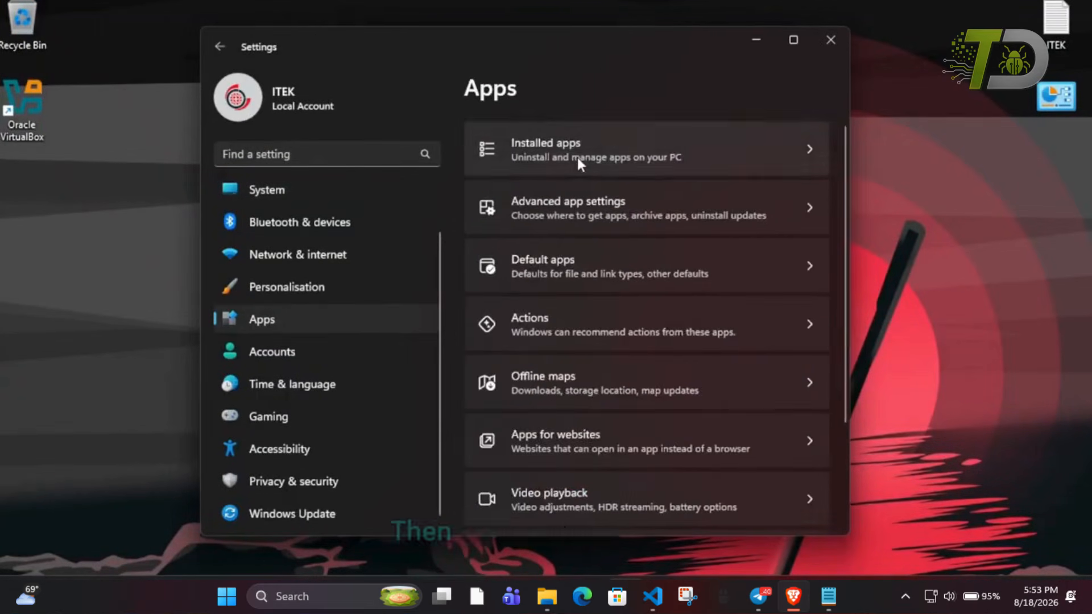
click(578, 157)
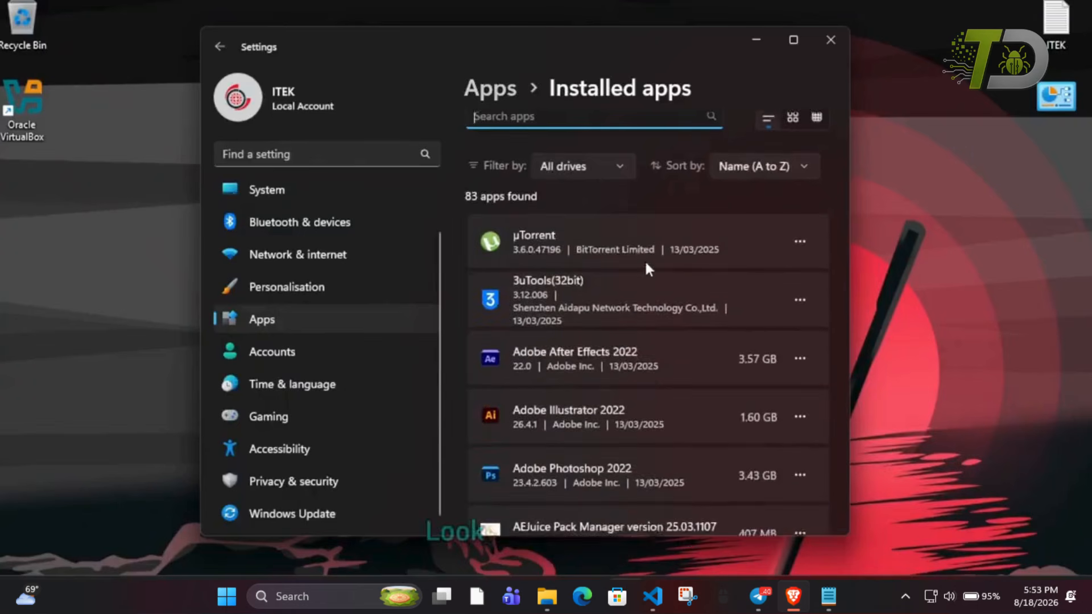
scroll(645, 262, down, 8)
scroll(646, 265, down, 5)
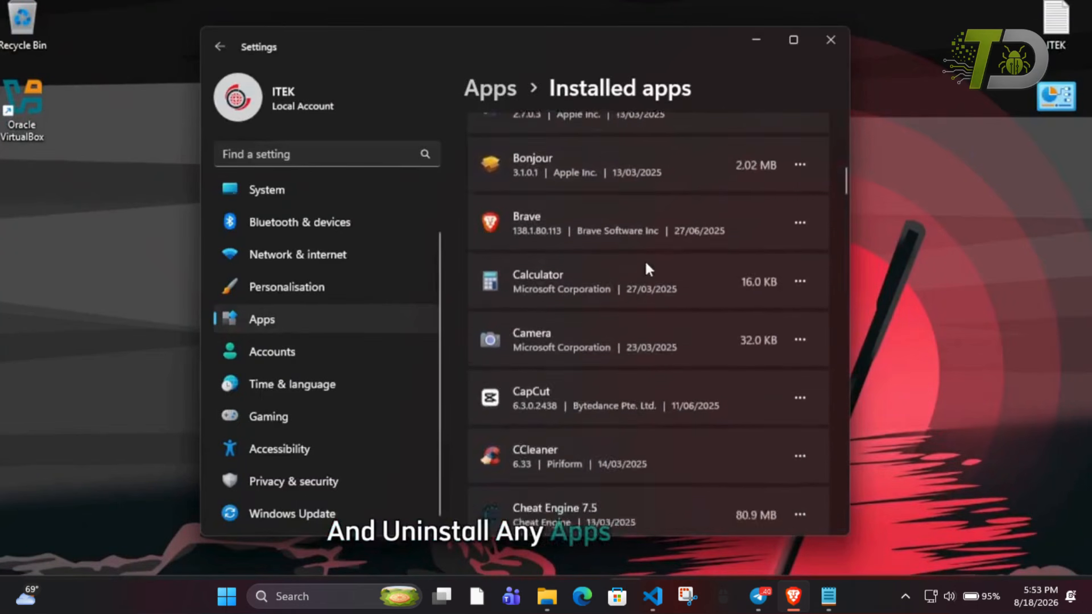
scroll(646, 265, down, 5)
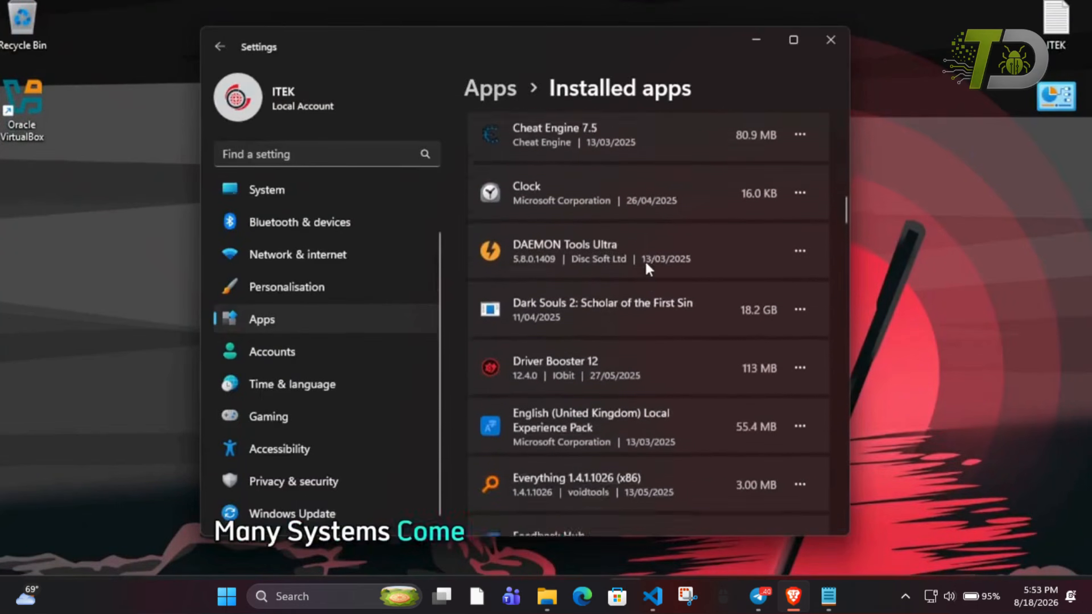
scroll(646, 266, down, 3)
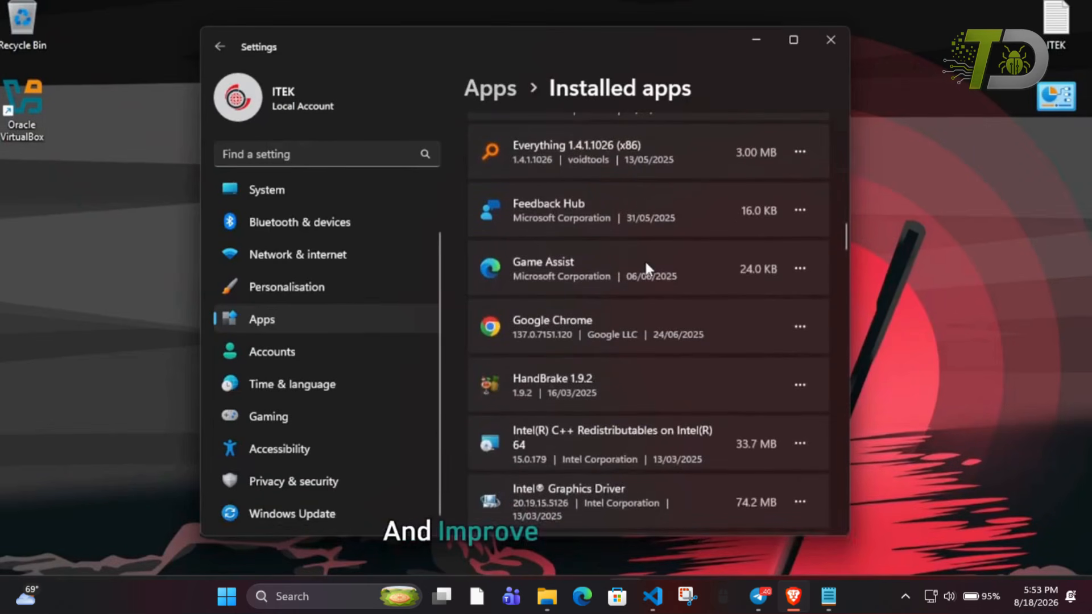
scroll(645, 266, down, 2)
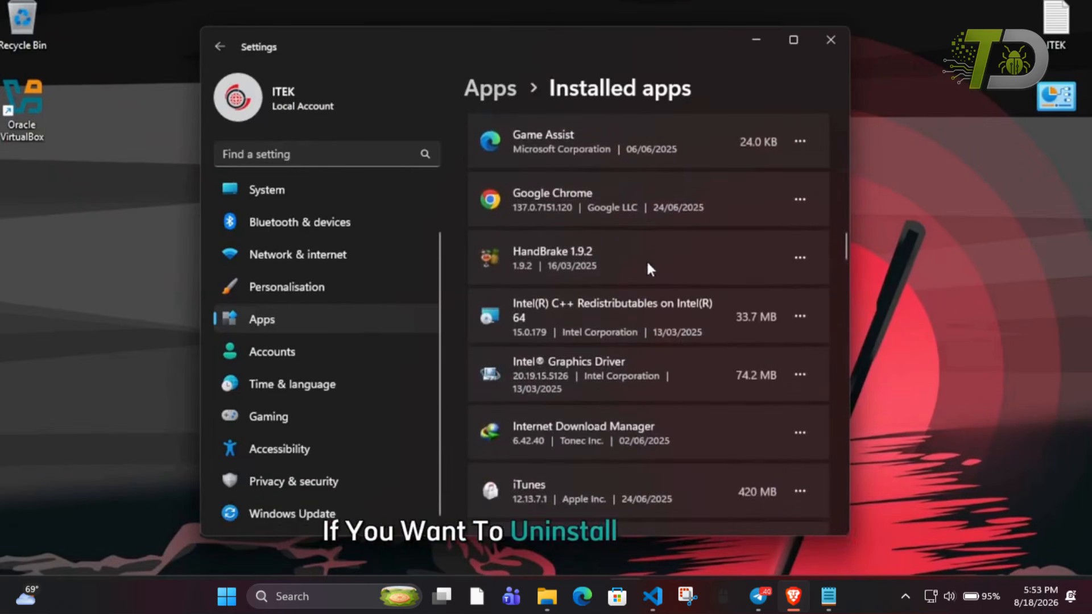
click(800, 258)
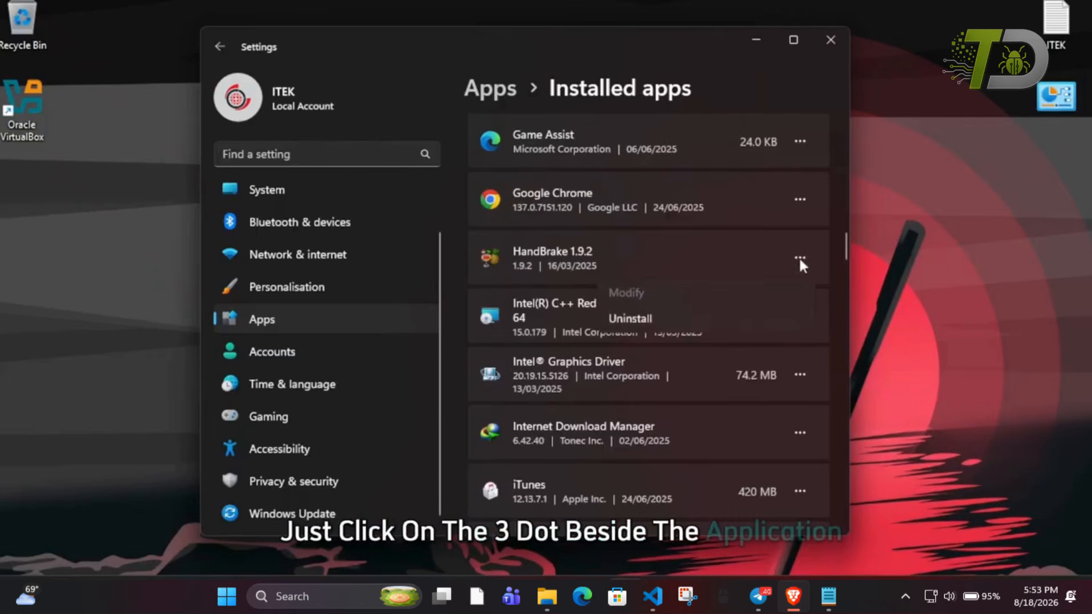
click(661, 312)
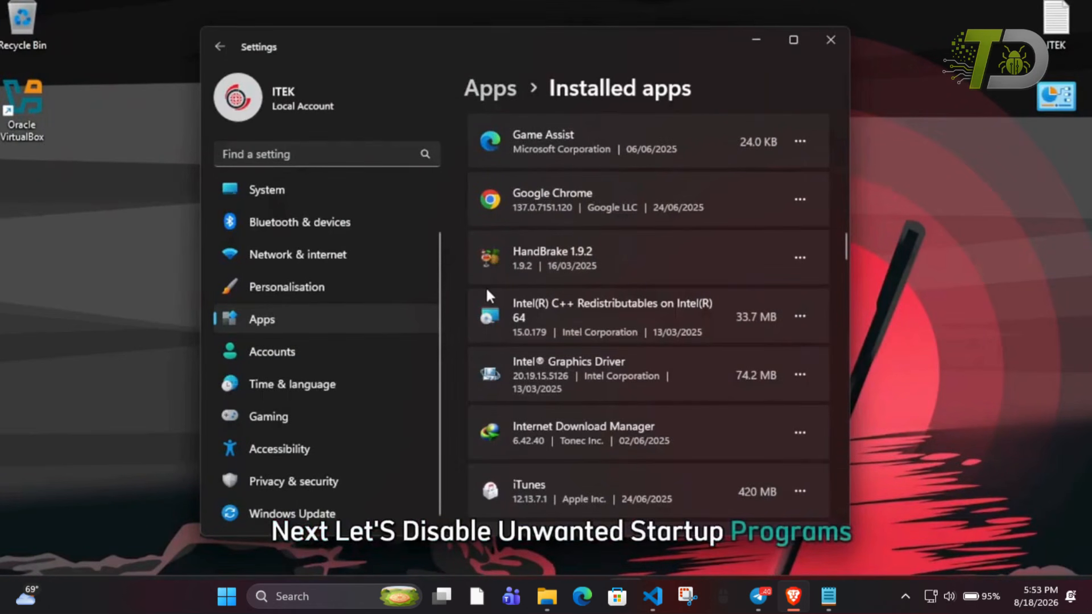
Sort the startup apps by Status and review which ones are set to start at login
click(372, 323)
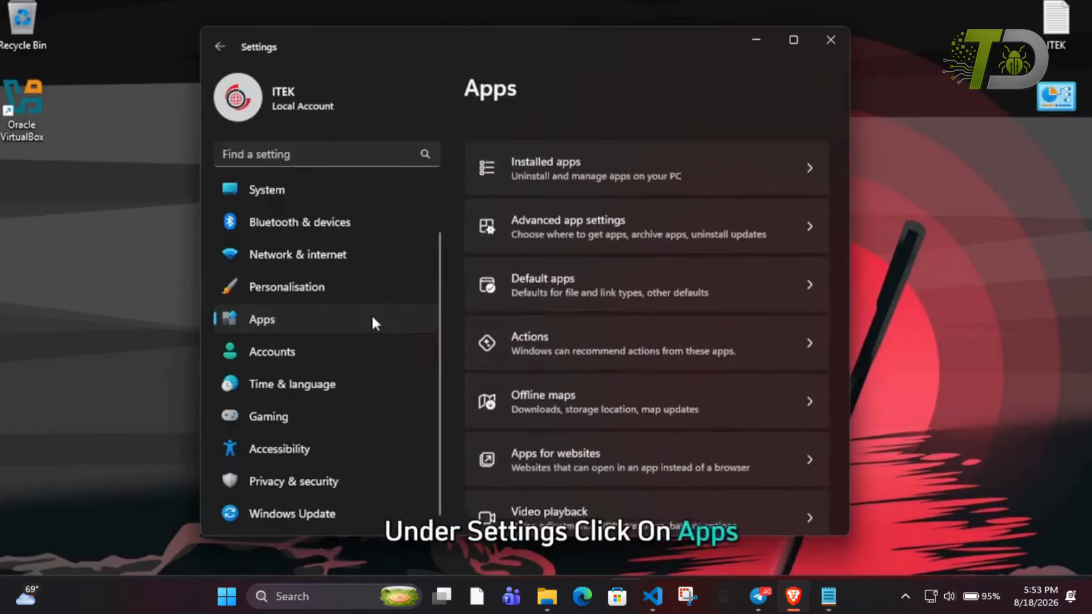
scroll(545, 317, down, 3)
click(594, 417)
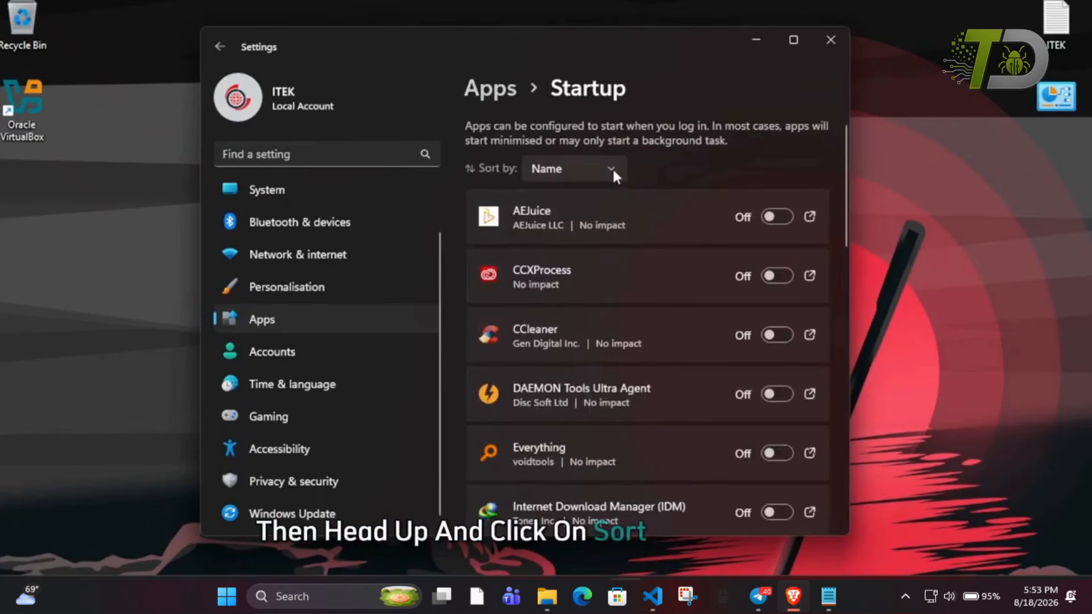
click(612, 172)
click(571, 200)
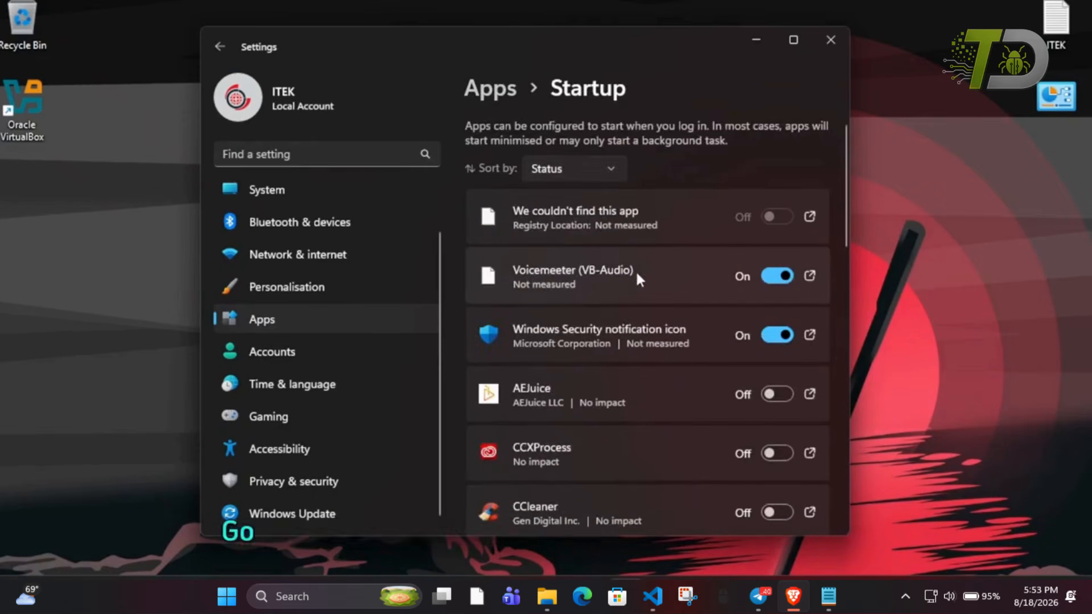
scroll(635, 270, down, 2)
scroll(662, 282, down, 3)
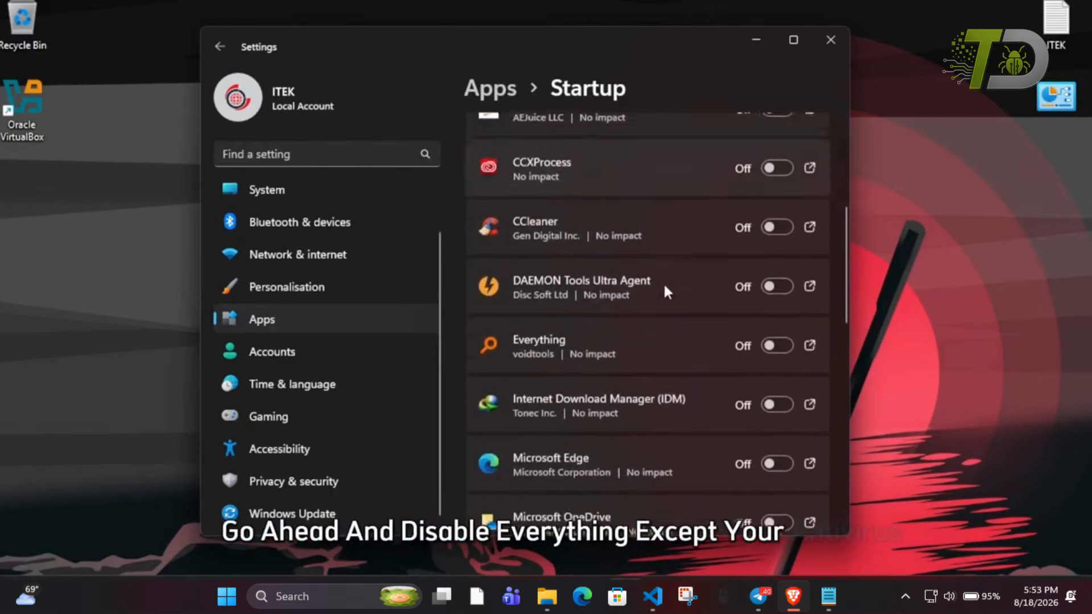
scroll(664, 287, down, 1)
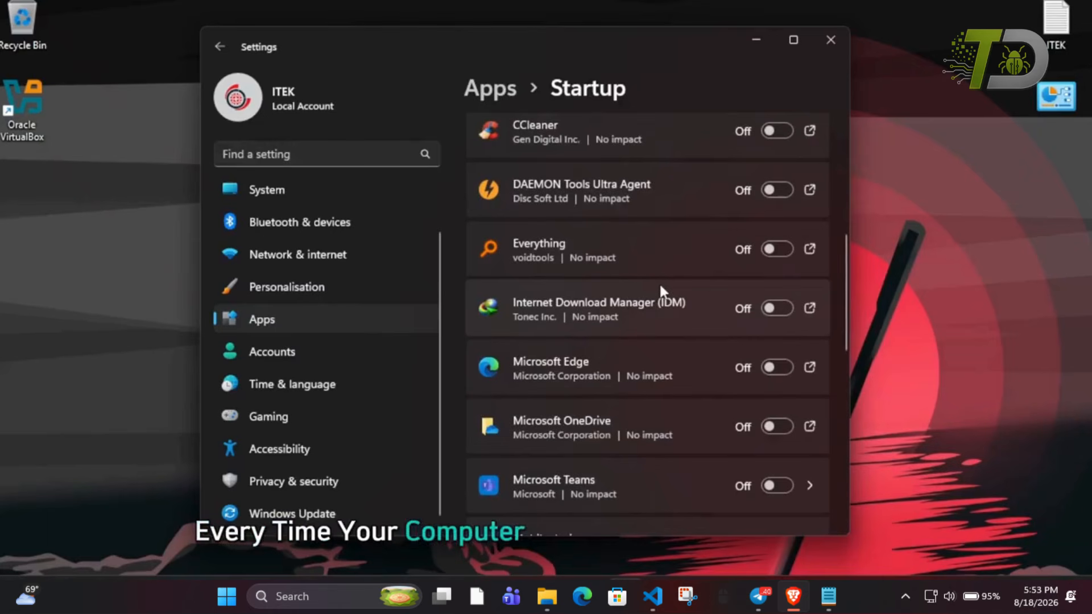
scroll(660, 282, down, 1)
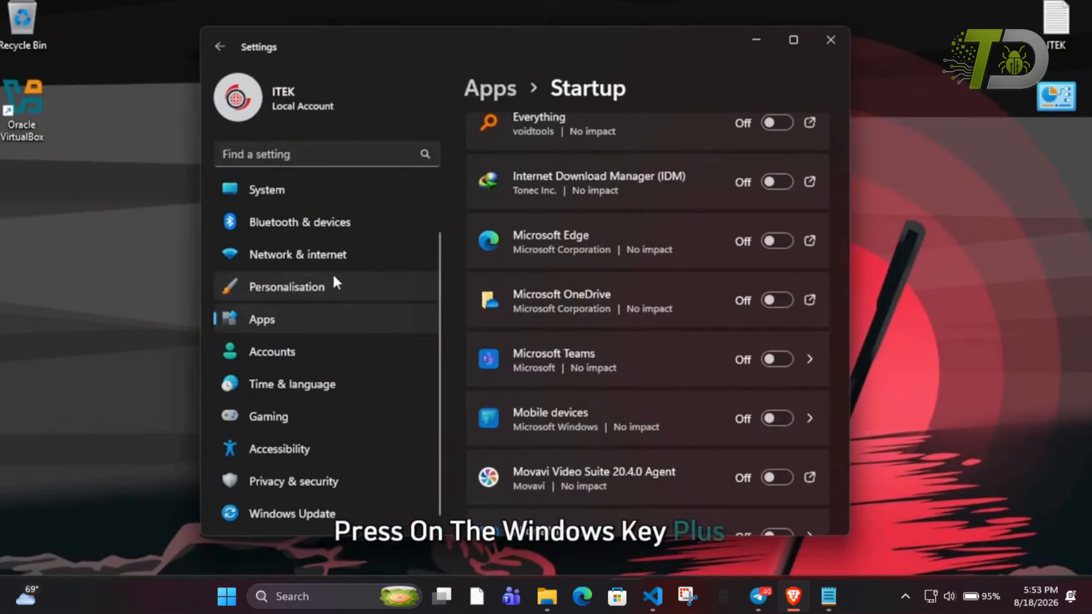
Run sysdm.cpl and show the advanced settings of System Properties
key(super+r)
text(sys)
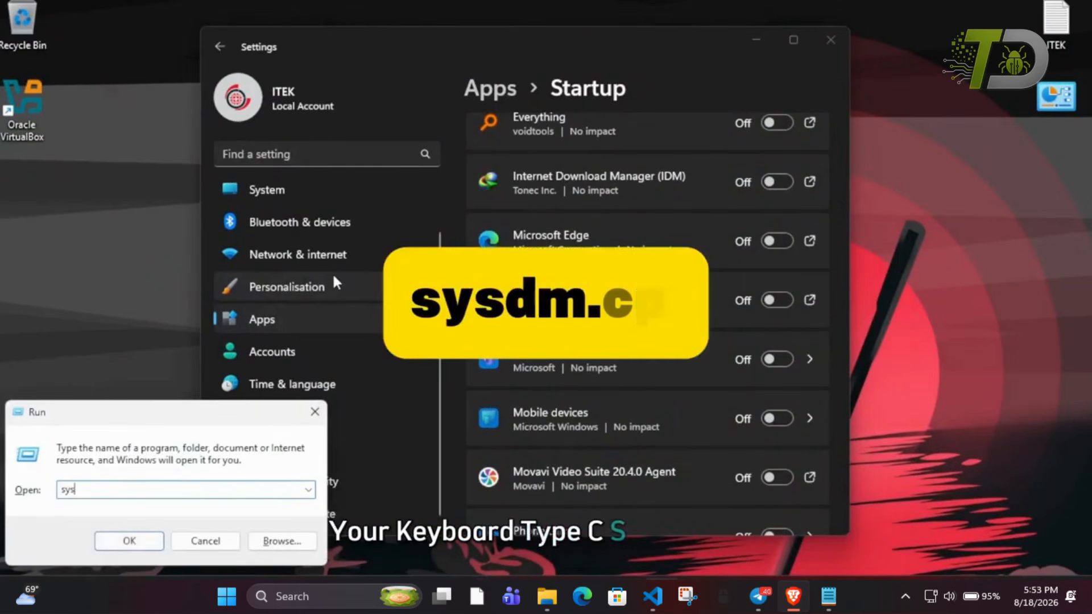
text(dm.cpl)
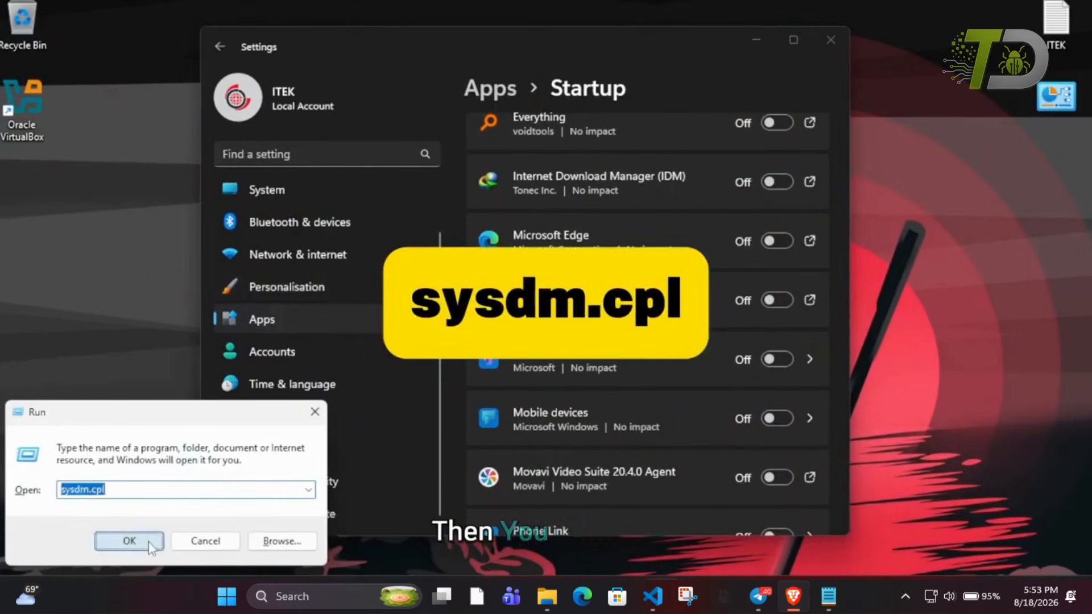
click(148, 540)
drag(206, 56, 575, 116)
click(561, 136)
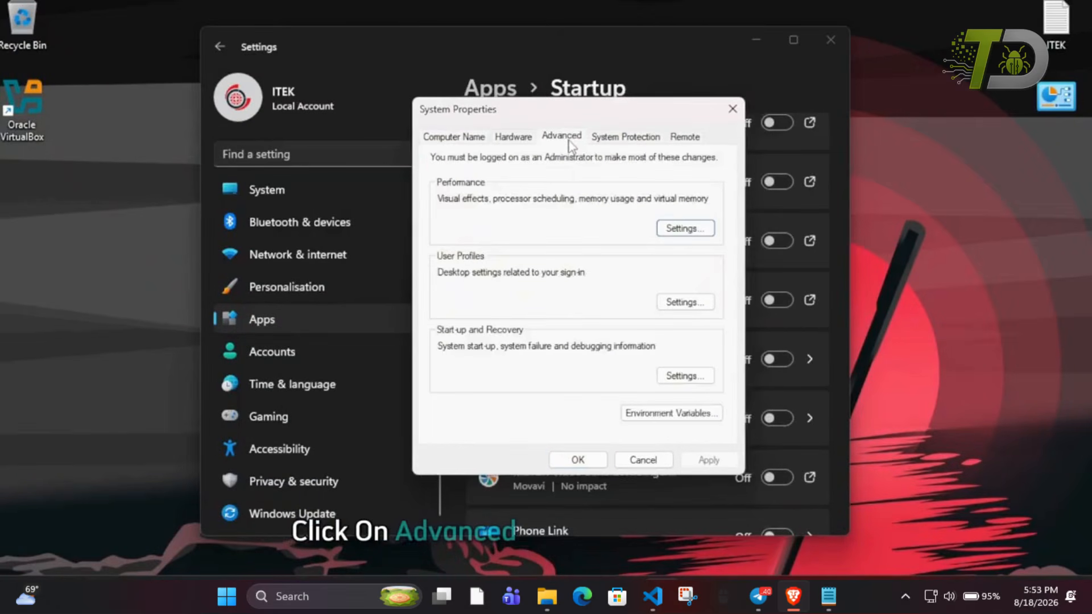
Adjust the visual effects for best performance, but enable thumbnails instead of icons and shadows under windows, and apply the changes
click(685, 228)
click(505, 179)
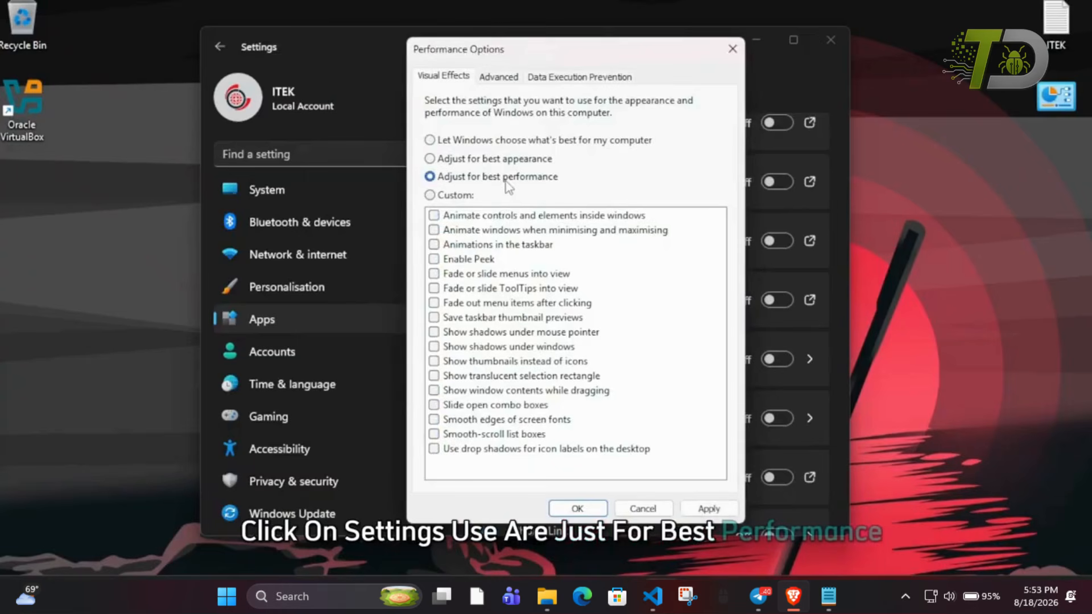
click(434, 361)
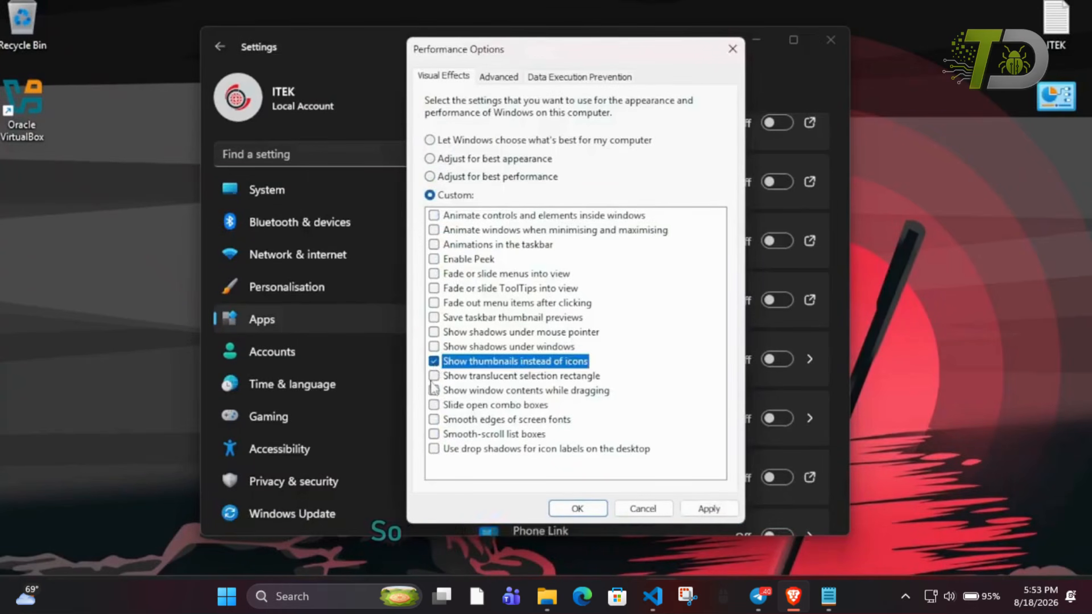
click(434, 346)
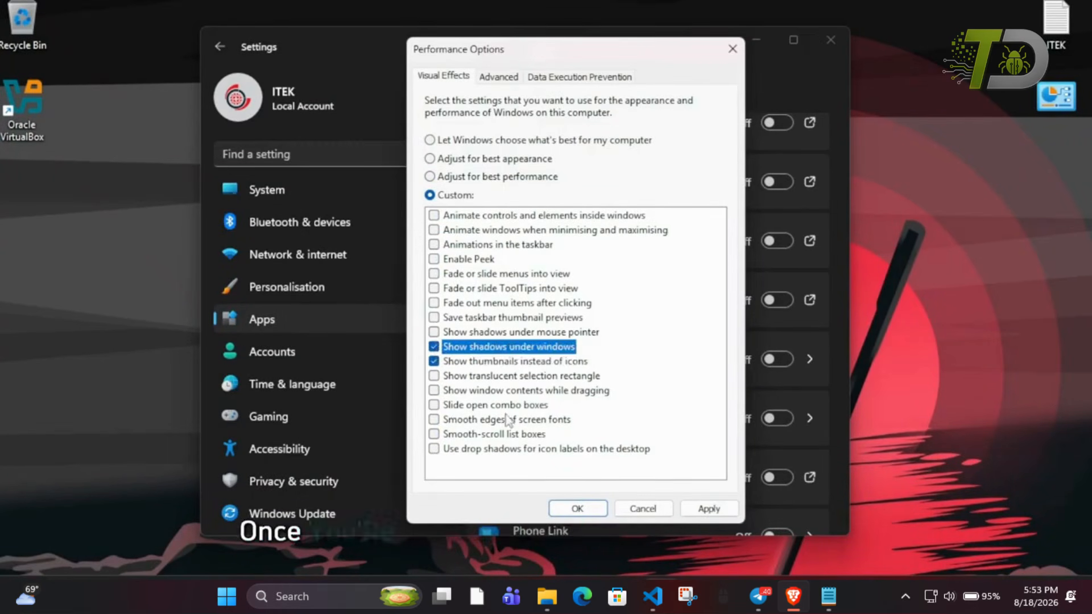
click(577, 508)
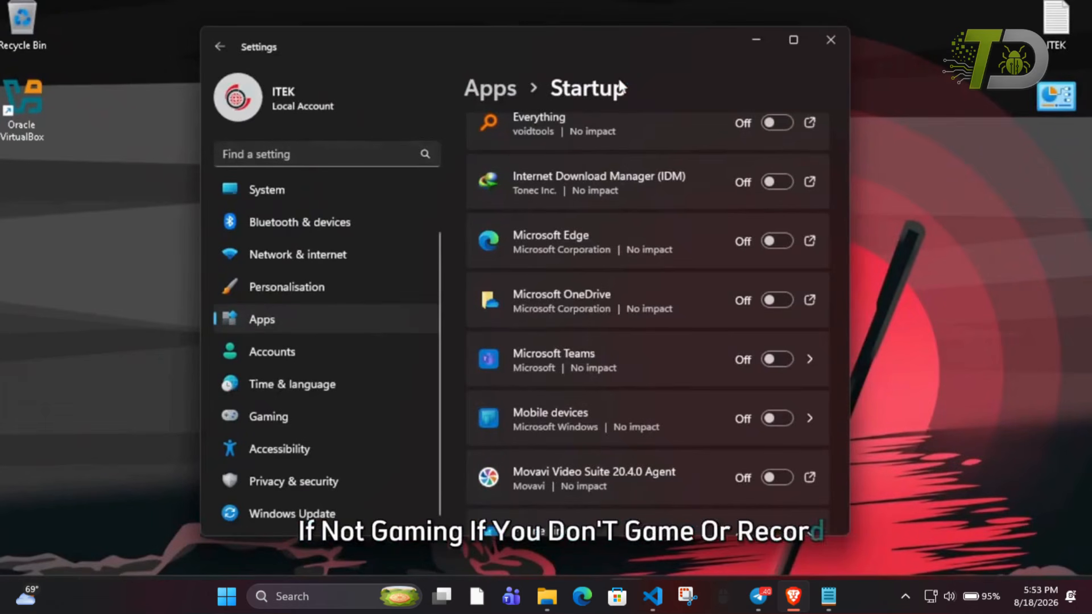
Check the Game Bar options in the Gaming settings
click(290, 417)
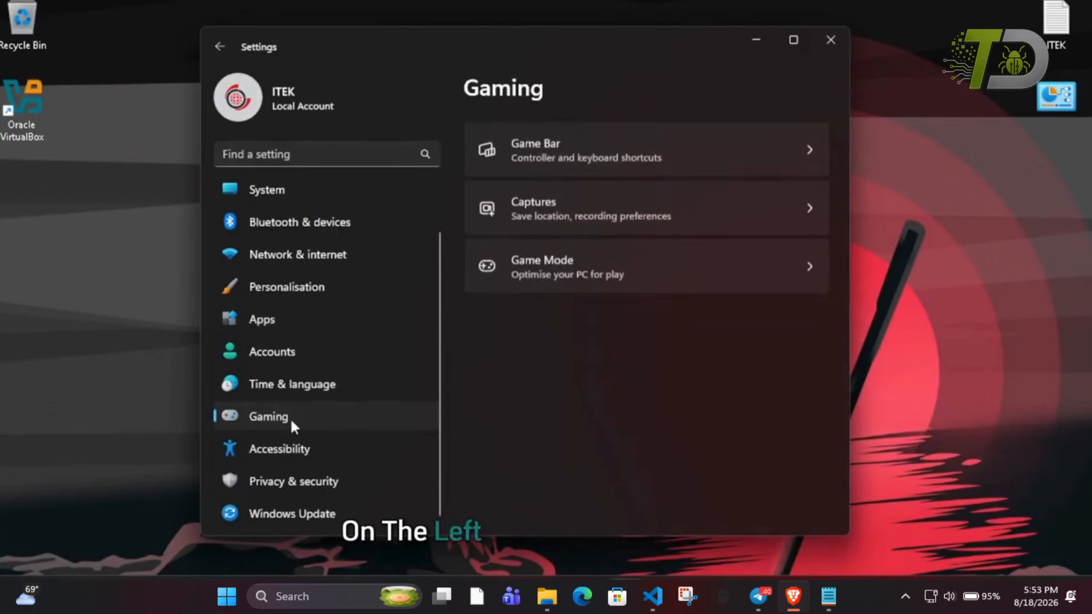
click(541, 148)
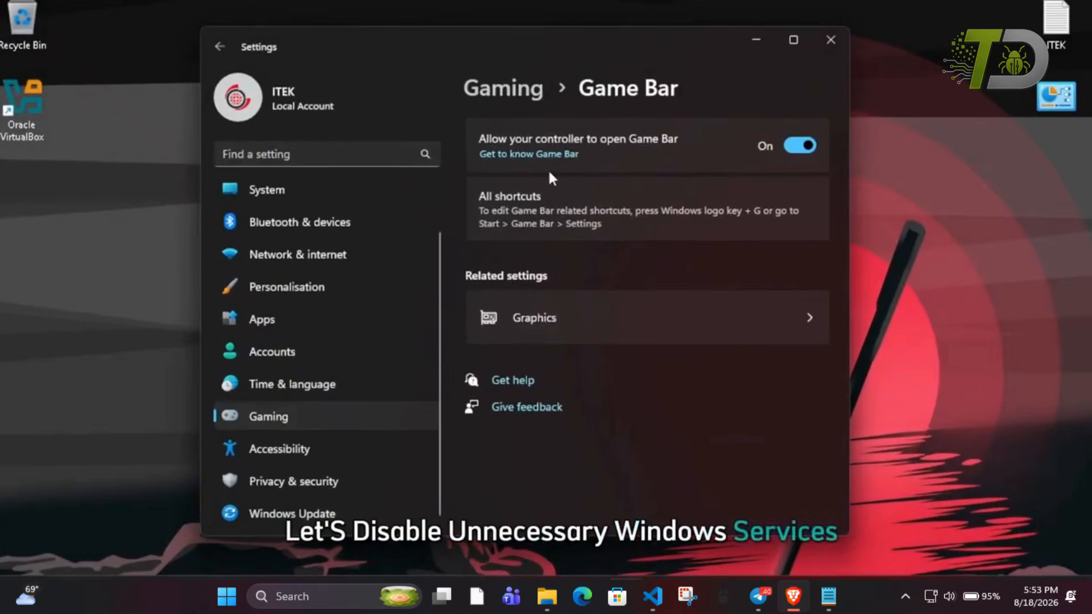
Search Windows for "services" and open the Services console
key(super+s)
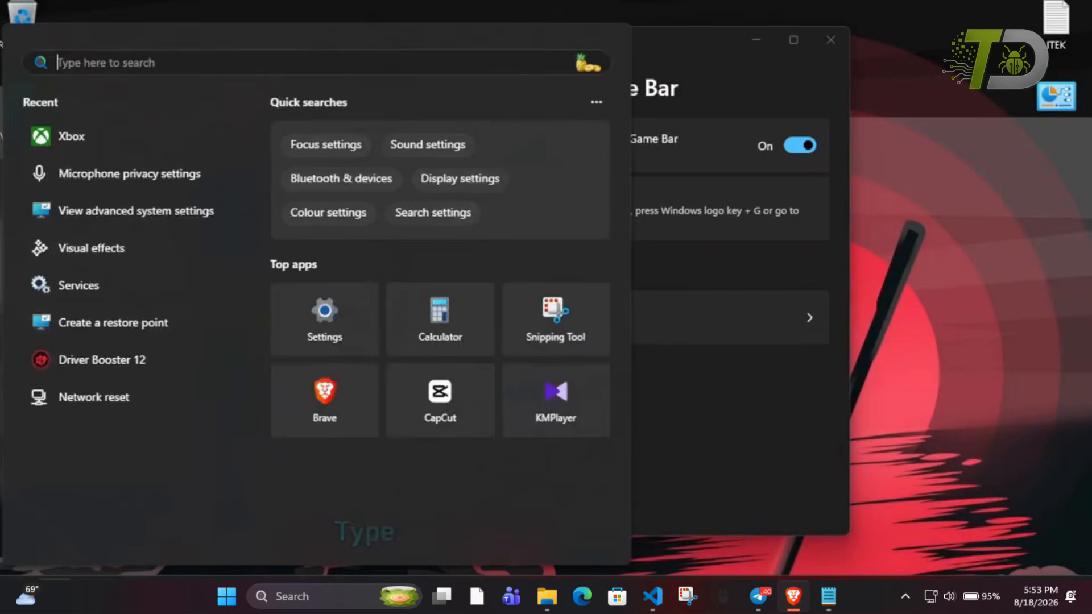
text(services)
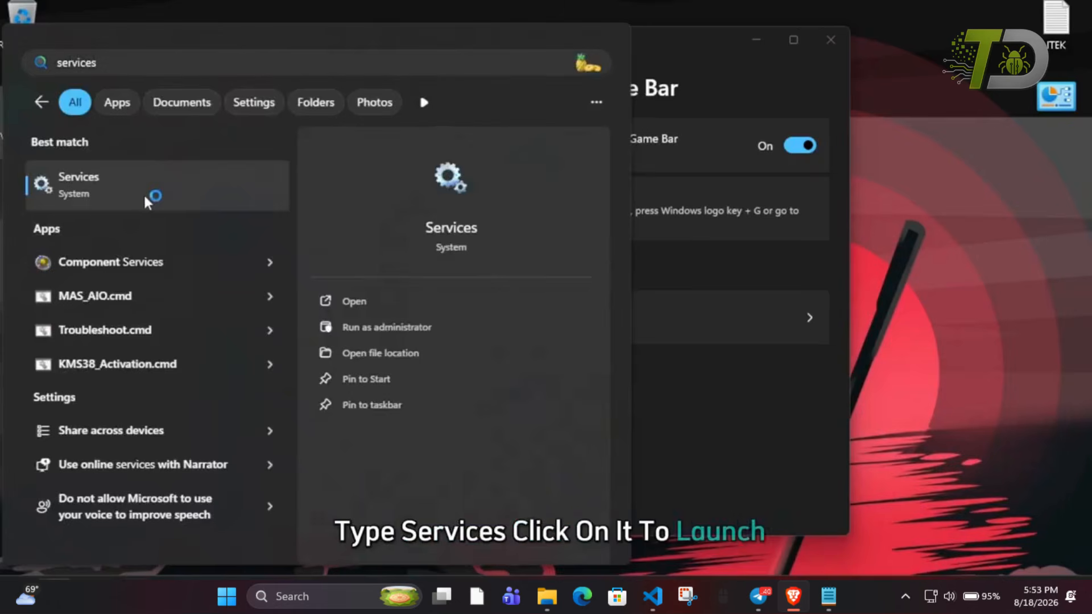
click(145, 194)
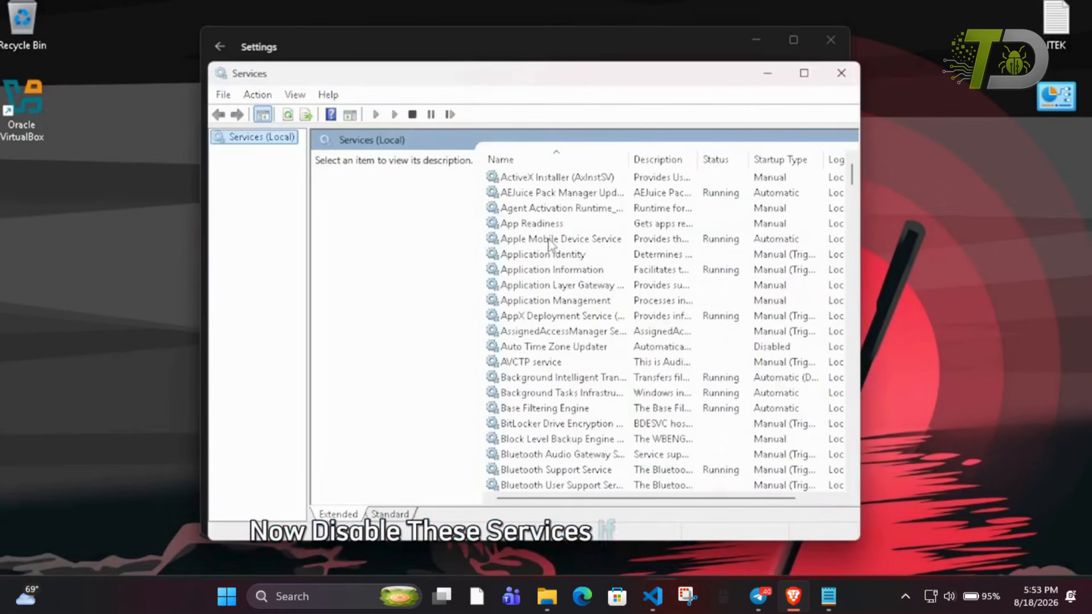
Set the startup type of the Downloaded Maps Manager service to Disabled and apply the change
scroll(550, 245, down, 15)
click(543, 212)
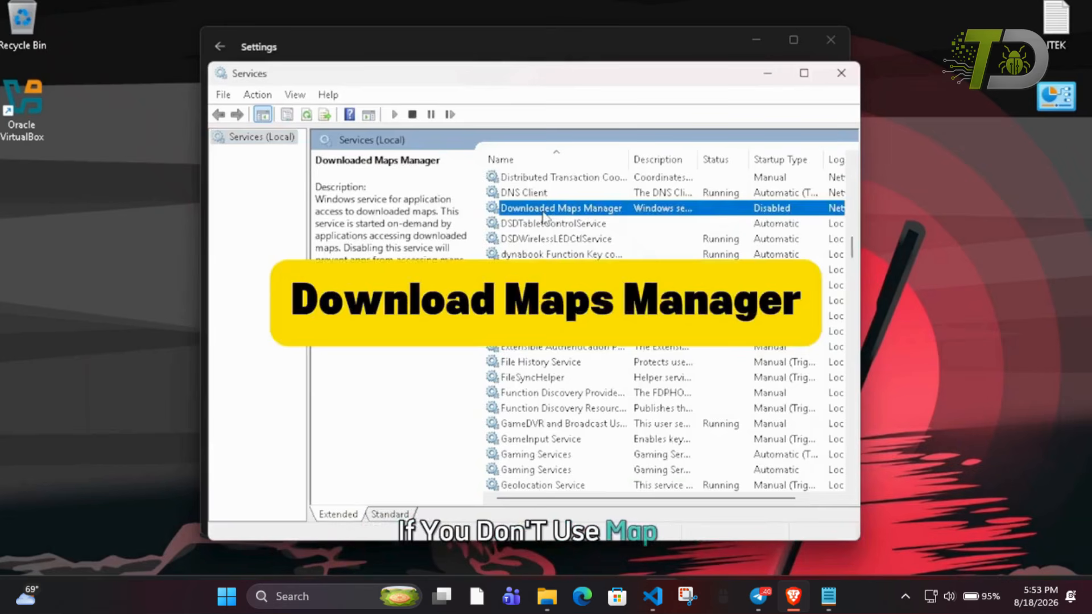
right_click(544, 216)
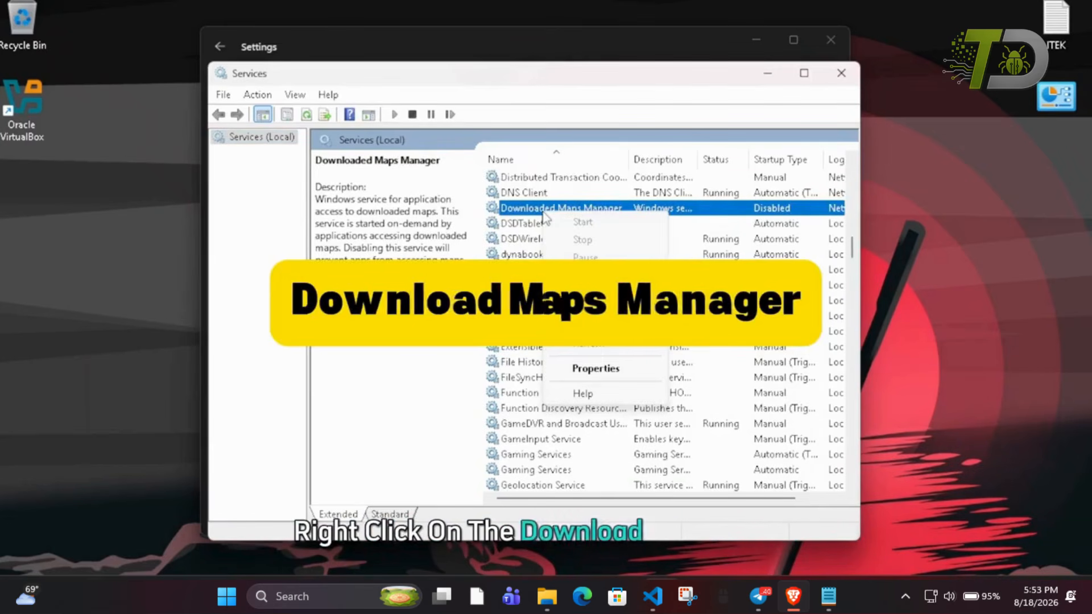
click(593, 371)
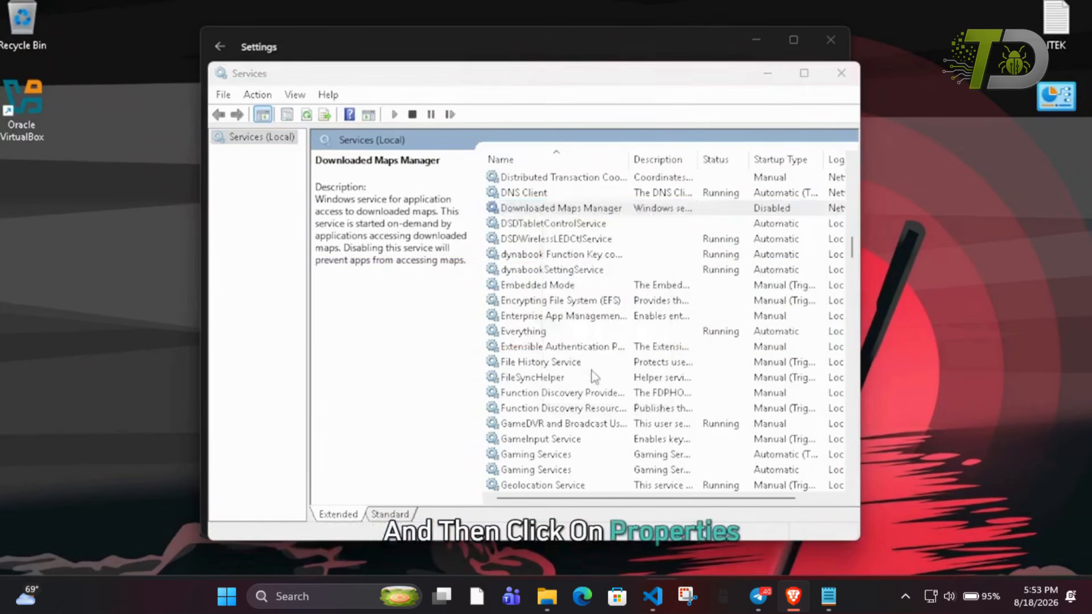
click(493, 296)
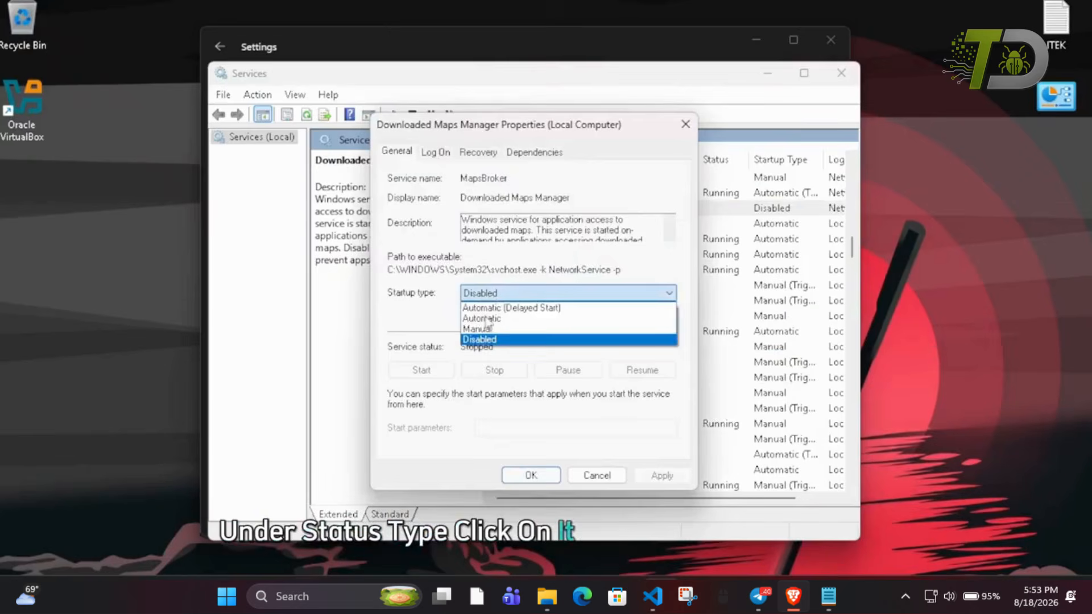
click(494, 340)
click(661, 478)
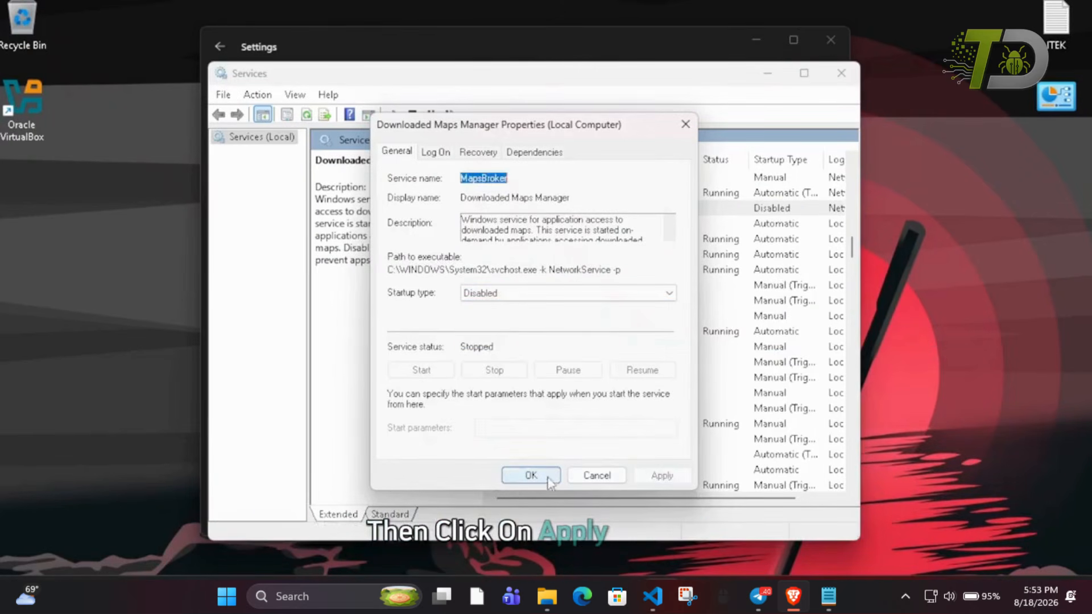
click(531, 476)
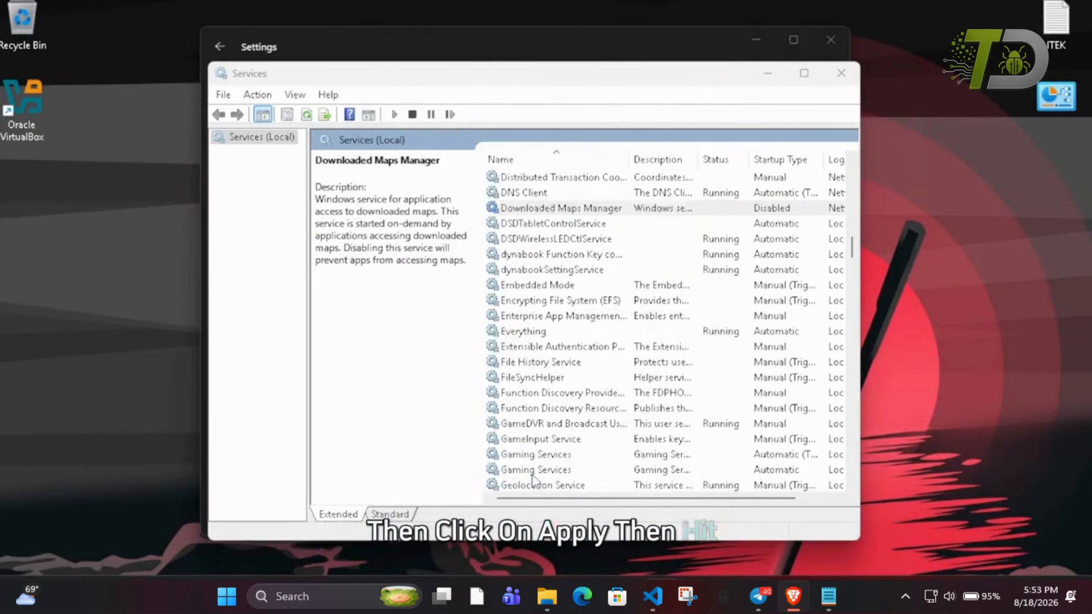
Select the Hyper-V Data Exchange Service and look through the services further down the list
click(541, 239)
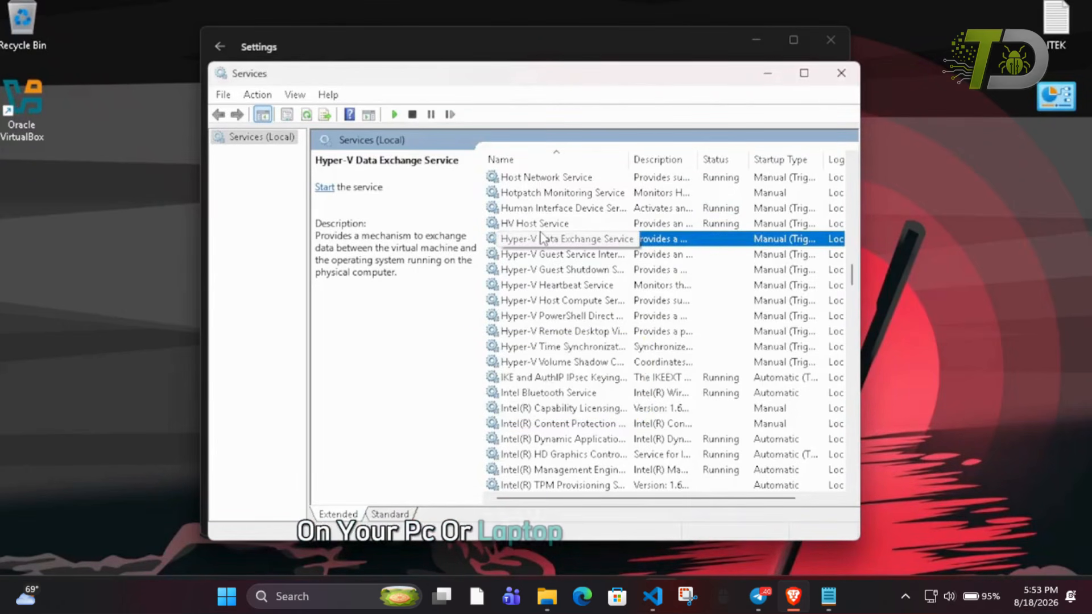
scroll(541, 238, down, 4)
click(521, 348)
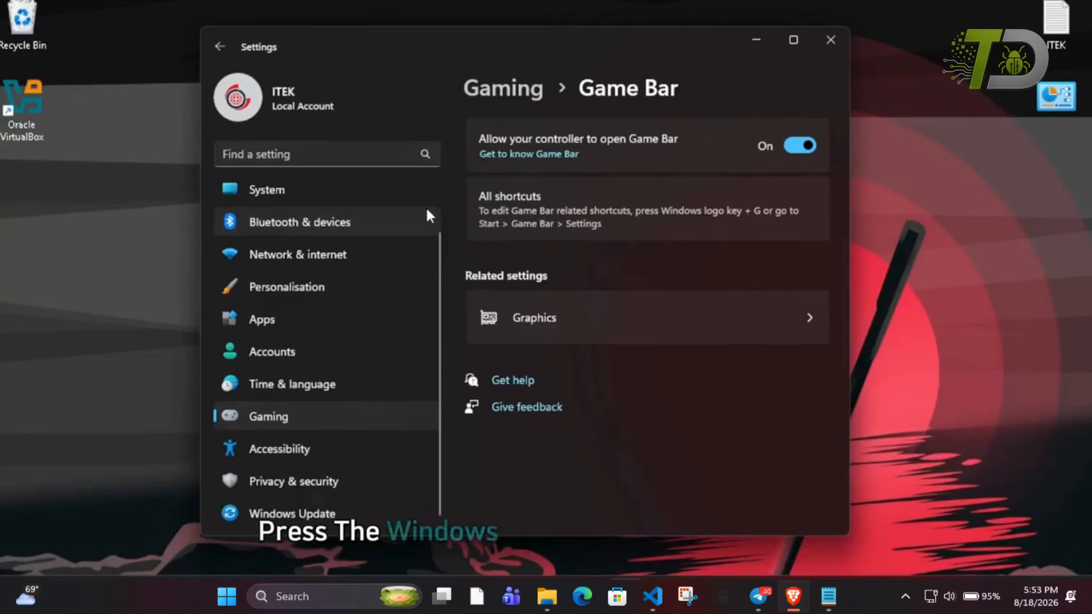
Open the system temp folder with the Run command "temp" and delete all its files, skipping any file in use
key(super+r)
text(temp)
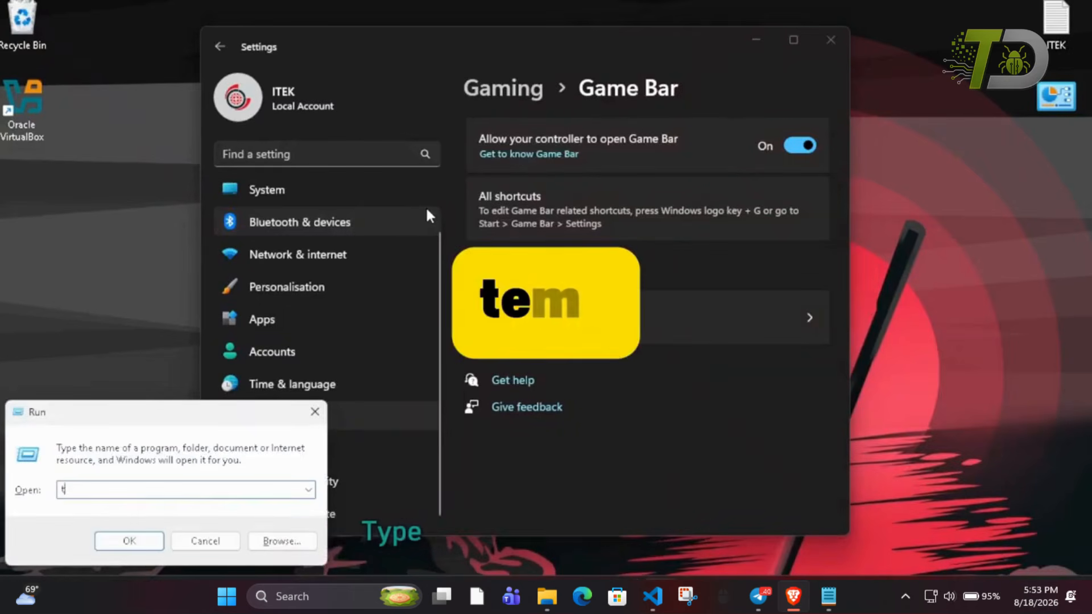
click(136, 543)
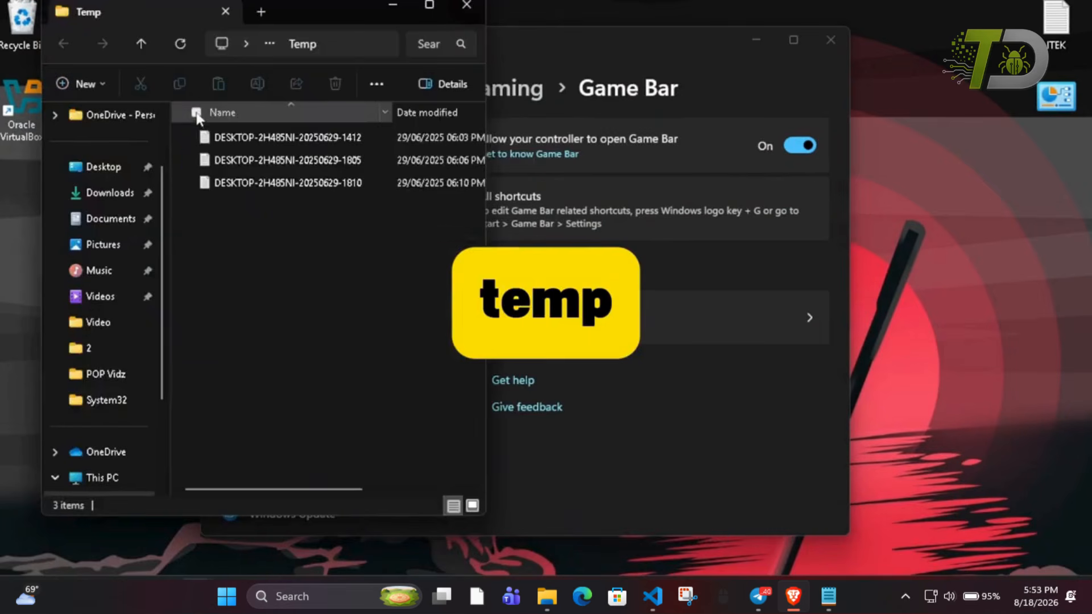
click(196, 111)
click(334, 86)
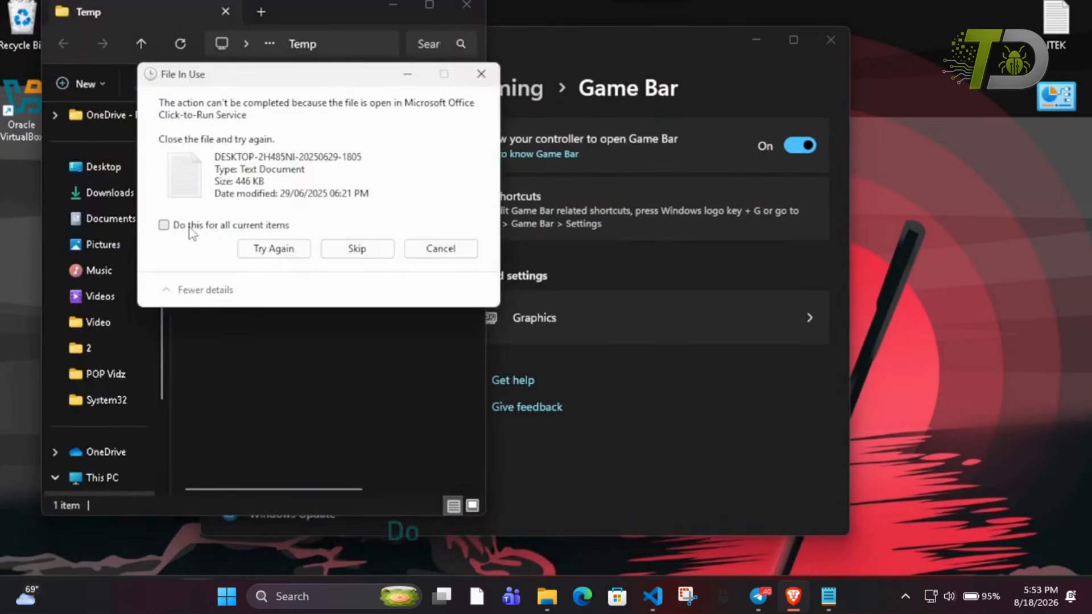
click(336, 249)
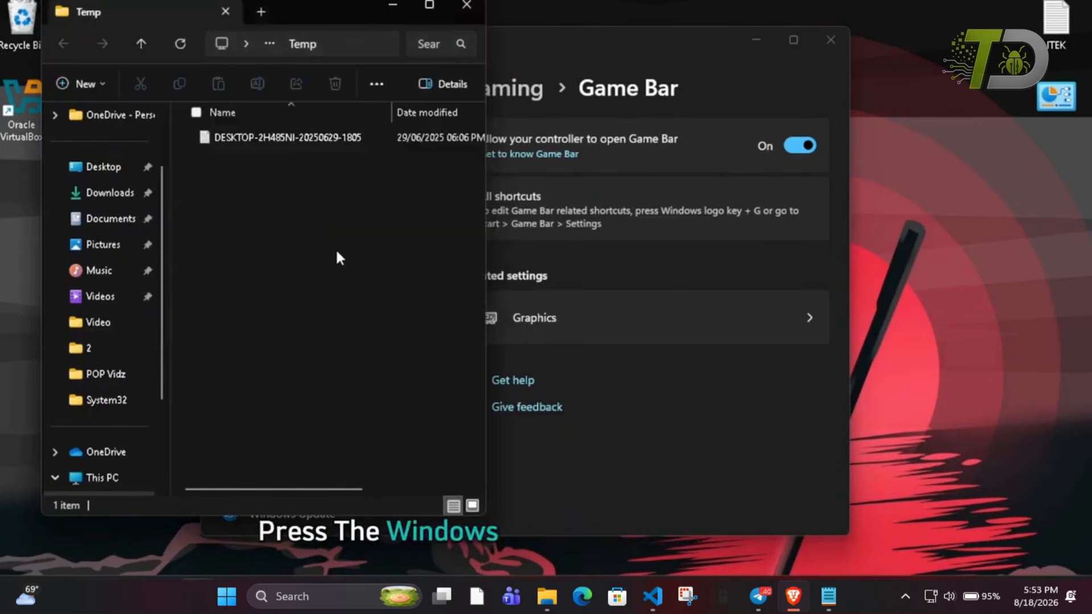
Open the user temp folder with the Run command "%temp%" and delete everything in it, skipping all items that are in use
key(super+r)
text(%)
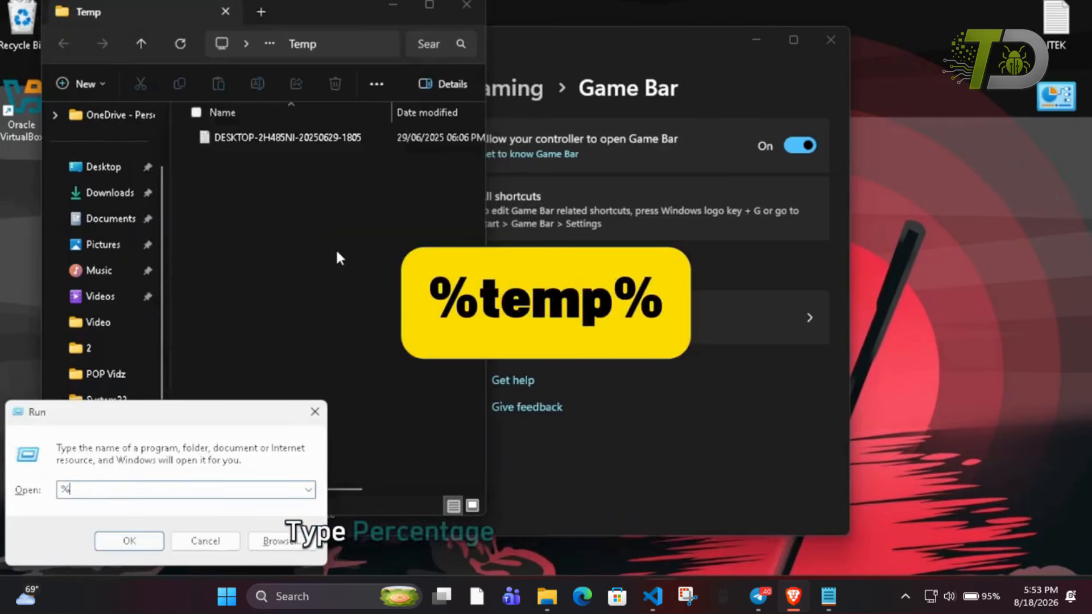
text(temp%)
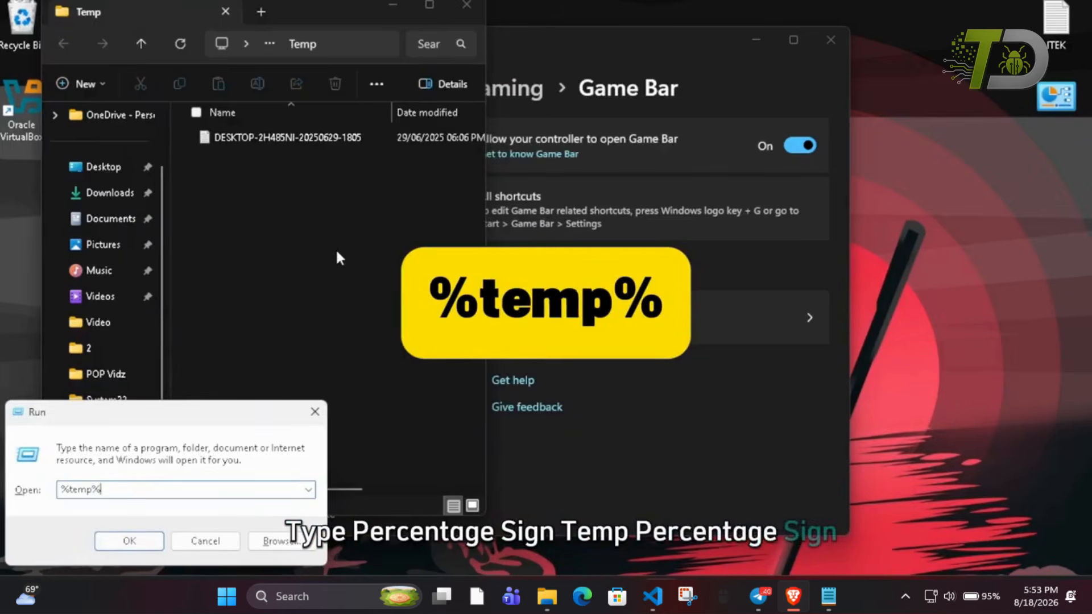
key(Return)
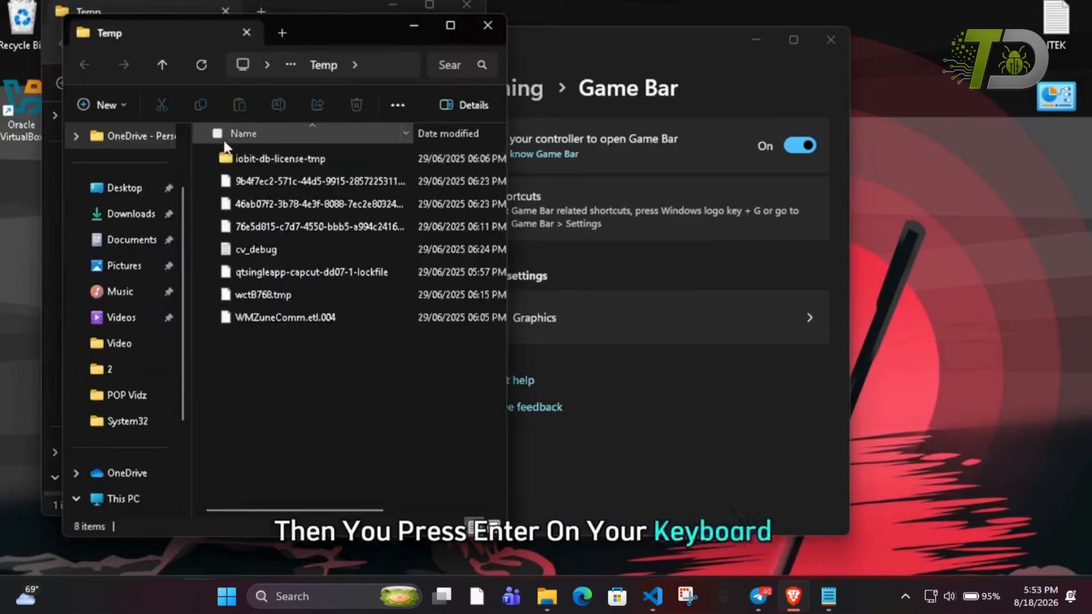
click(217, 133)
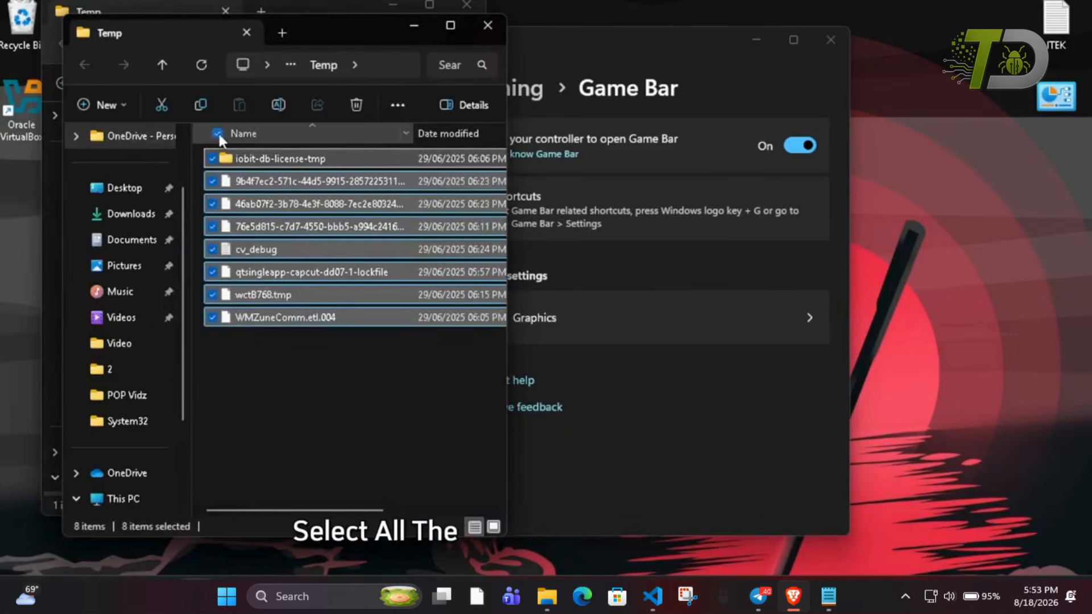
click(356, 103)
click(444, 215)
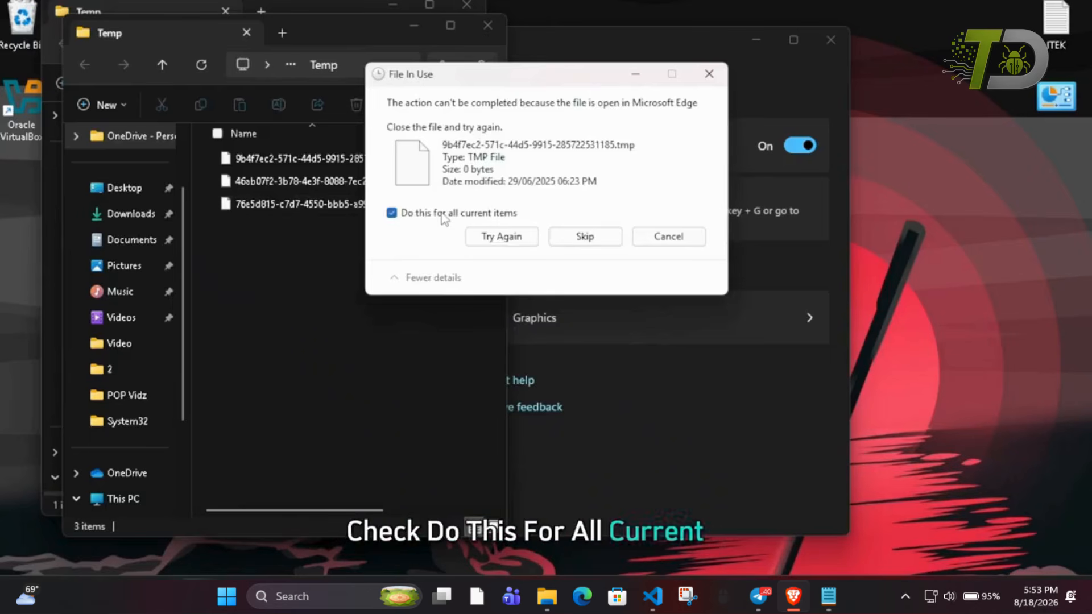
click(596, 236)
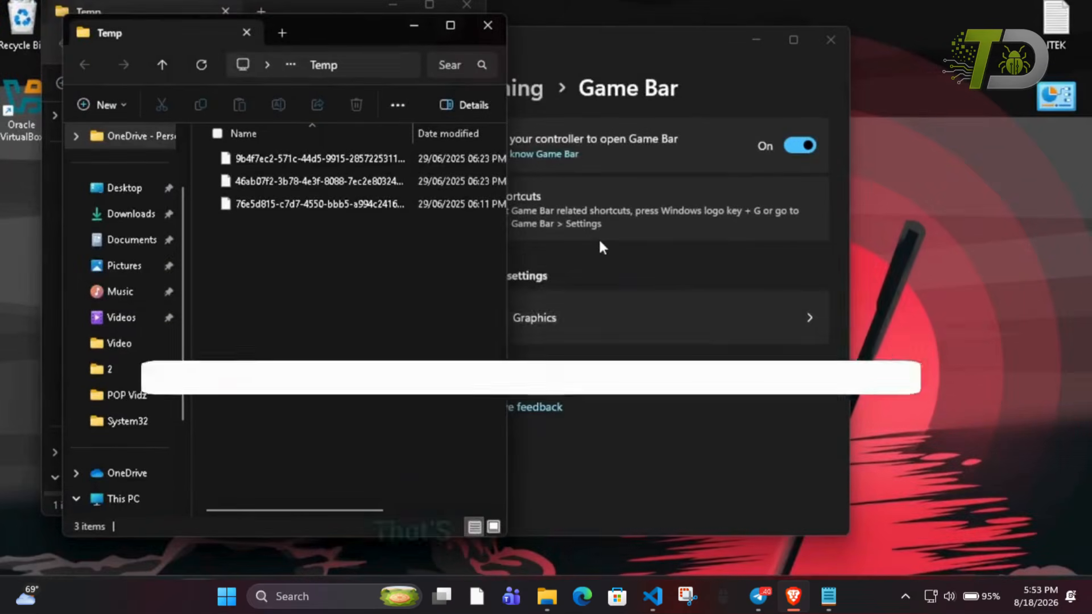